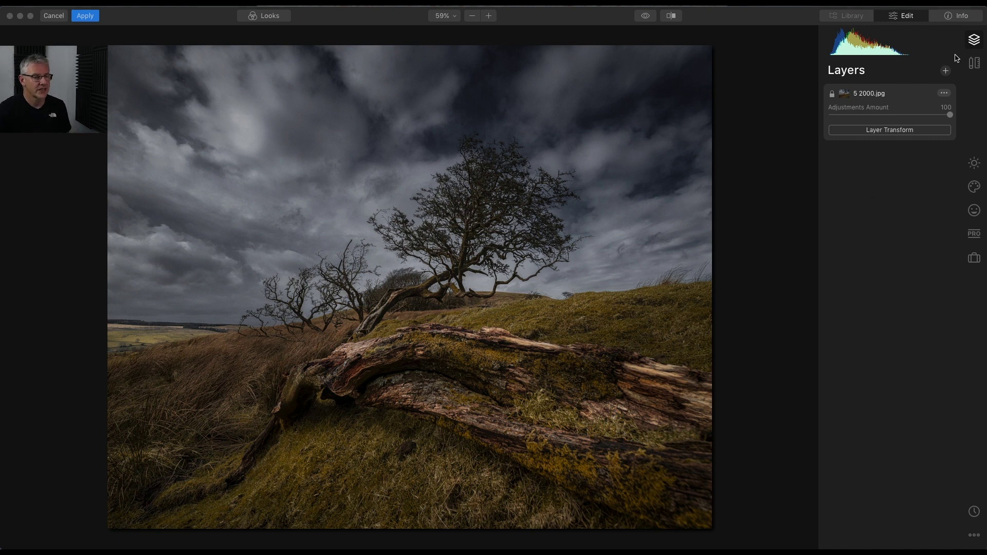
Add a new adjustment layer, brightening exposure and darkening shadows in Essentials Light
{"action": "left_click", "coordinate": [947, 72]}
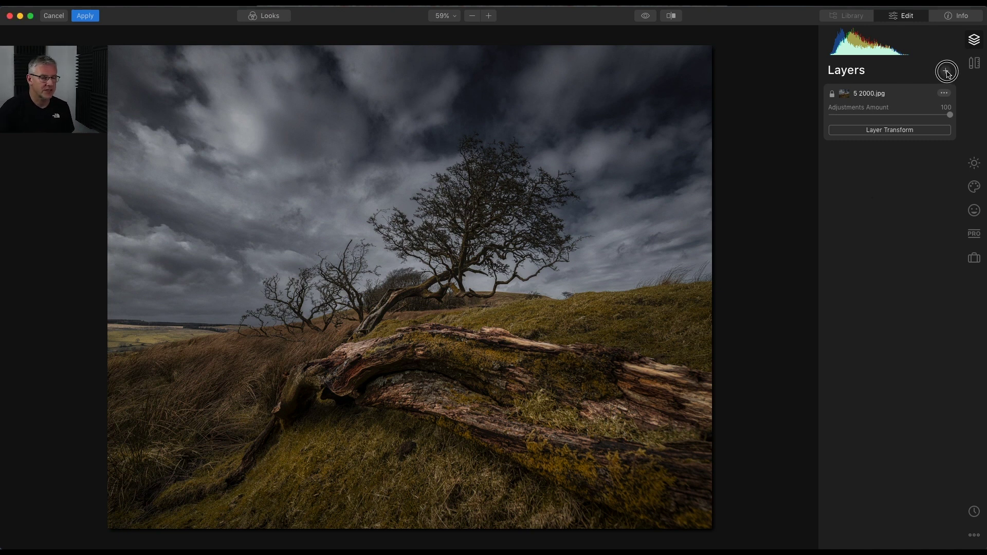
{"action": "left_click", "coordinate": [932, 86]}
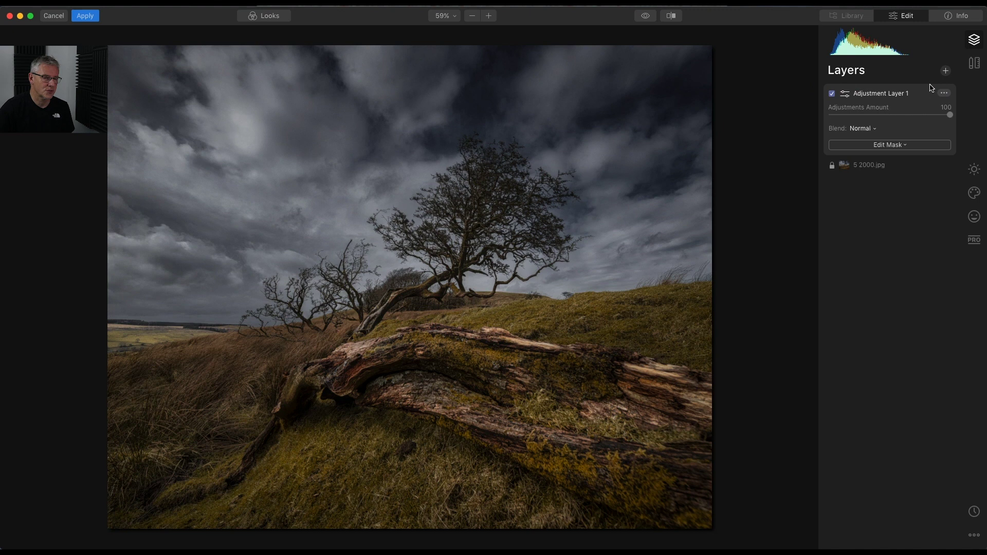
{"action": "left_click", "coordinate": [974, 171]}
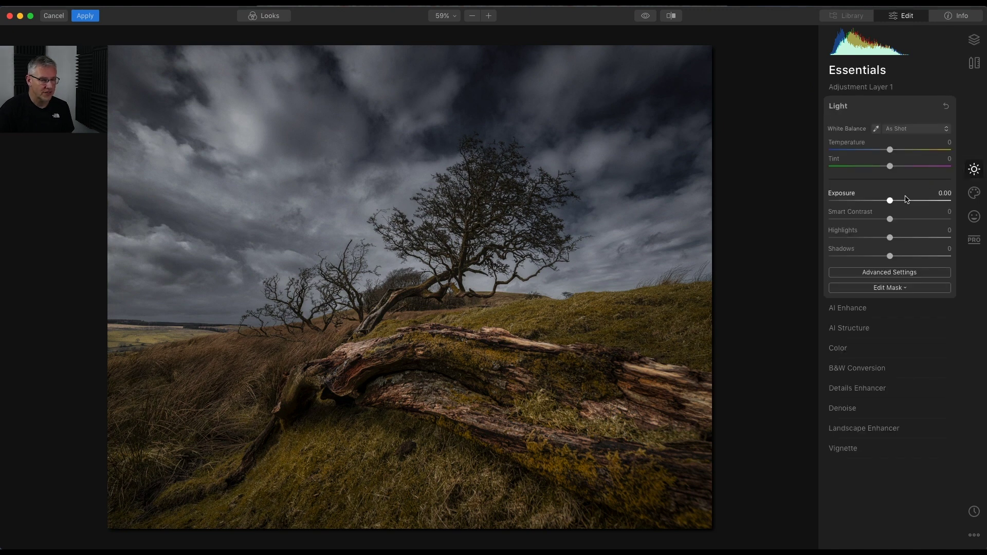
{"action": "left_click_drag", "start_coordinate": [895, 202], "coordinate": [902, 239]}
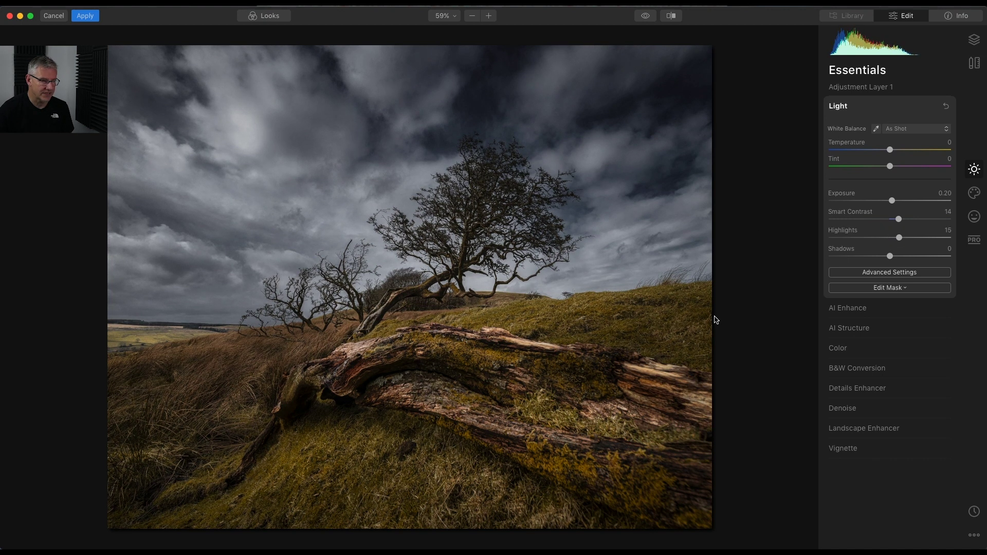
{"action": "left_click_drag", "start_coordinate": [890, 256], "coordinate": [882, 258]}
Set AI Accent to 8 and AI Structure Amount to 6 in AI Enhance
{"action": "left_click", "coordinate": [858, 309]}
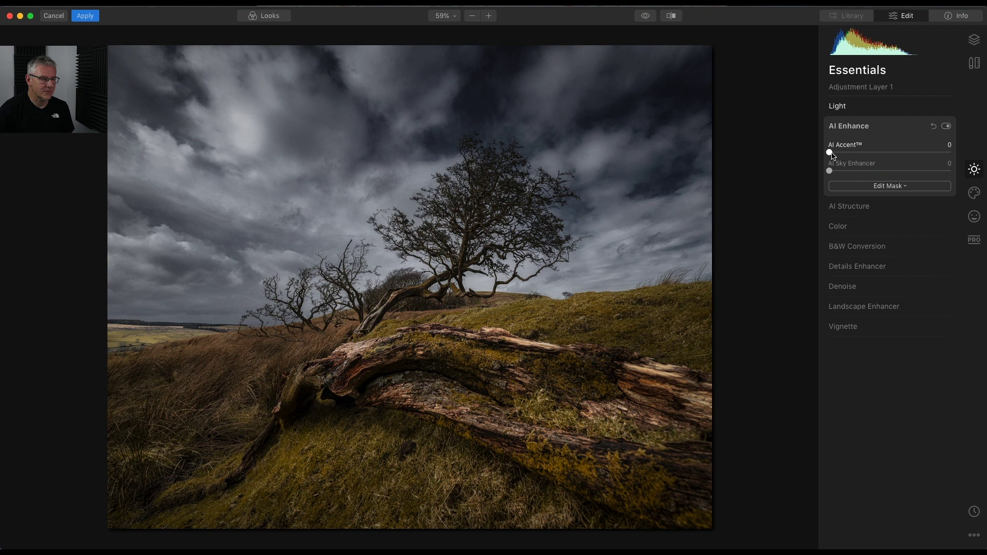
{"action": "left_click_drag", "start_coordinate": [831, 154], "coordinate": [841, 153]}
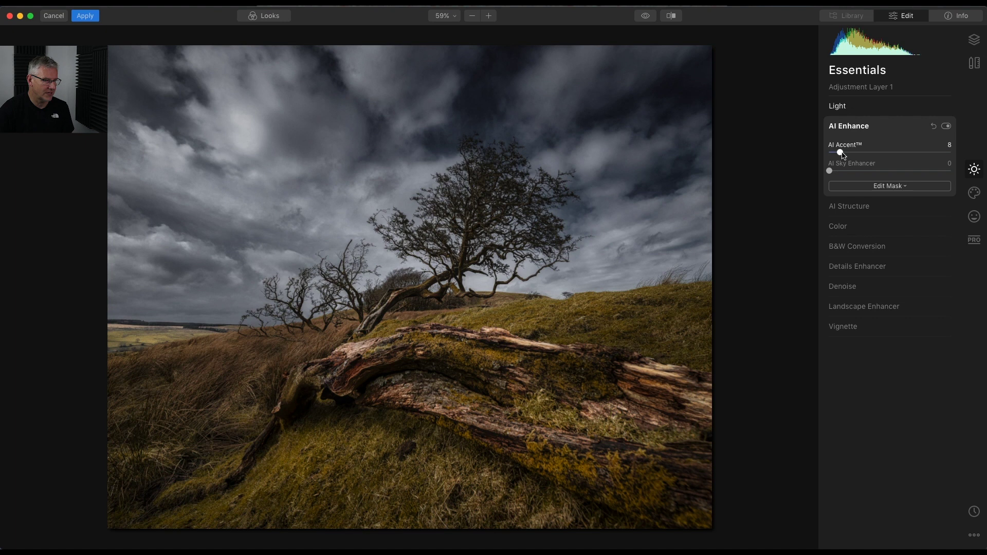
{"action": "left_click", "coordinate": [853, 207]}
{"action": "left_click_drag", "start_coordinate": [890, 173], "coordinate": [892, 172]}
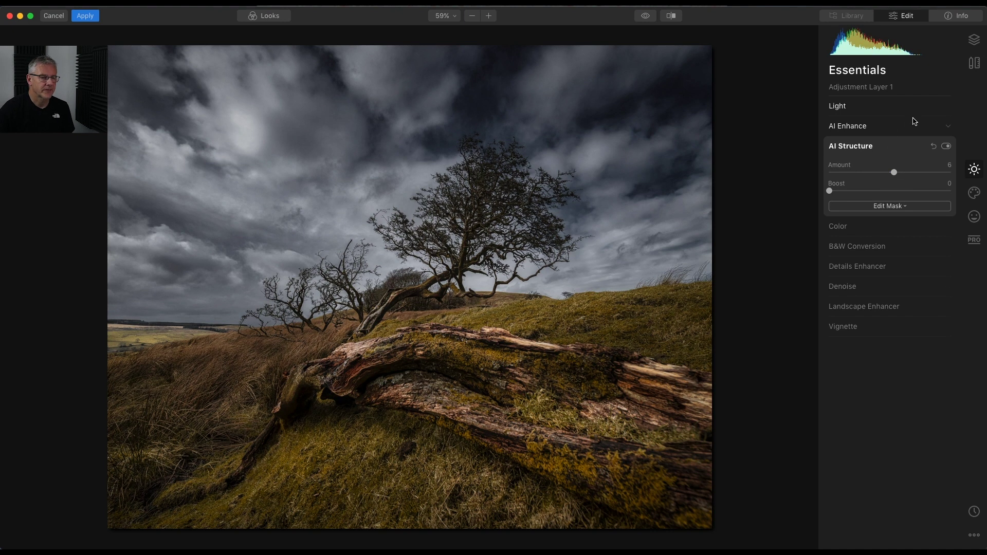
Give the adjustment layer a luminosity mask
{"action": "left_click", "coordinate": [975, 39]}
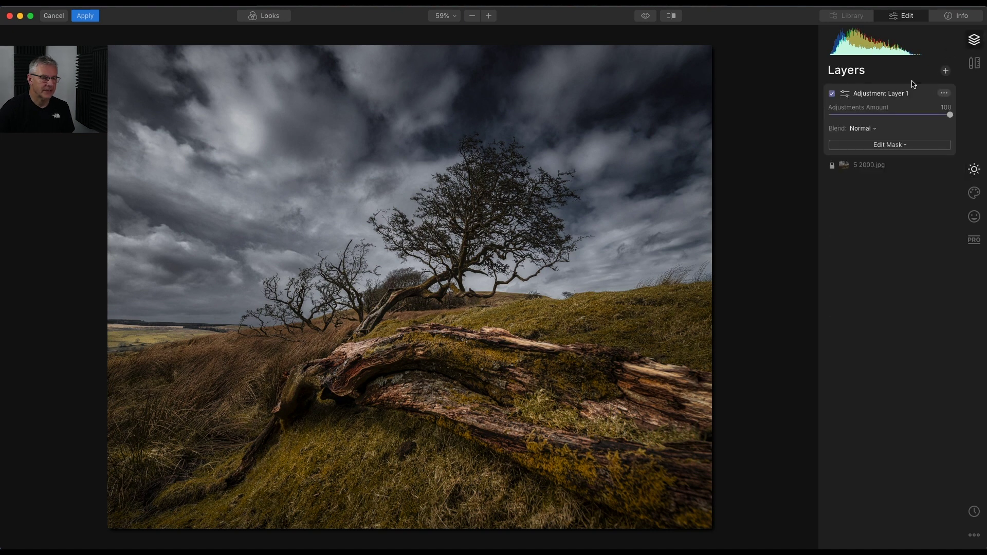
{"action": "left_click", "coordinate": [904, 146]}
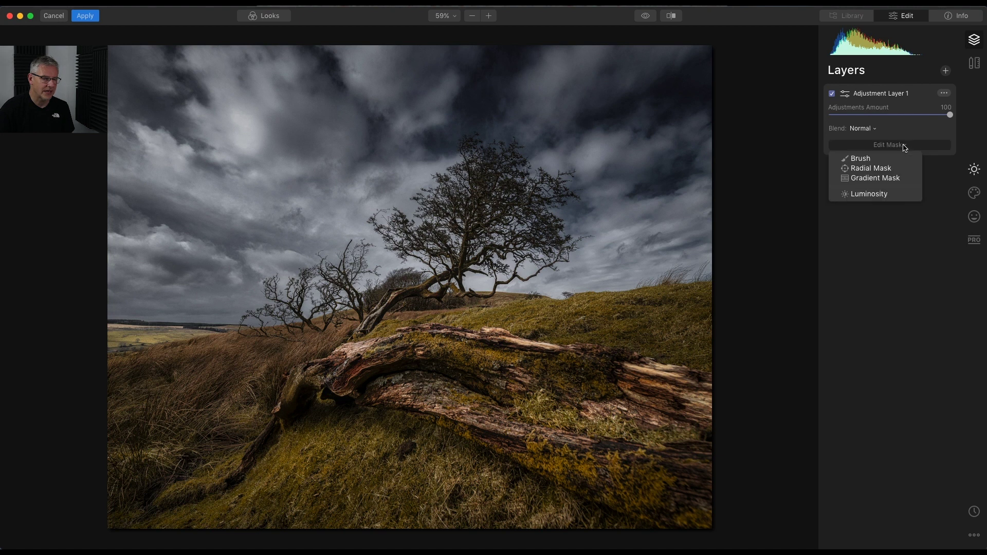
{"action": "left_click", "coordinate": [882, 194]}
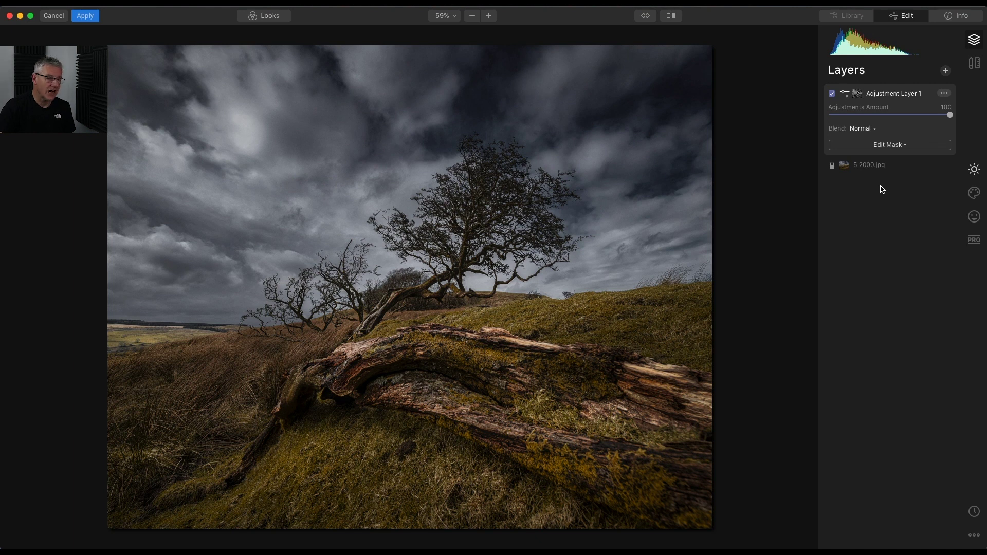
Toggle the adjustment layer off and on repeatedly to compare with the original
{"action": "left_click", "coordinate": [832, 95]}
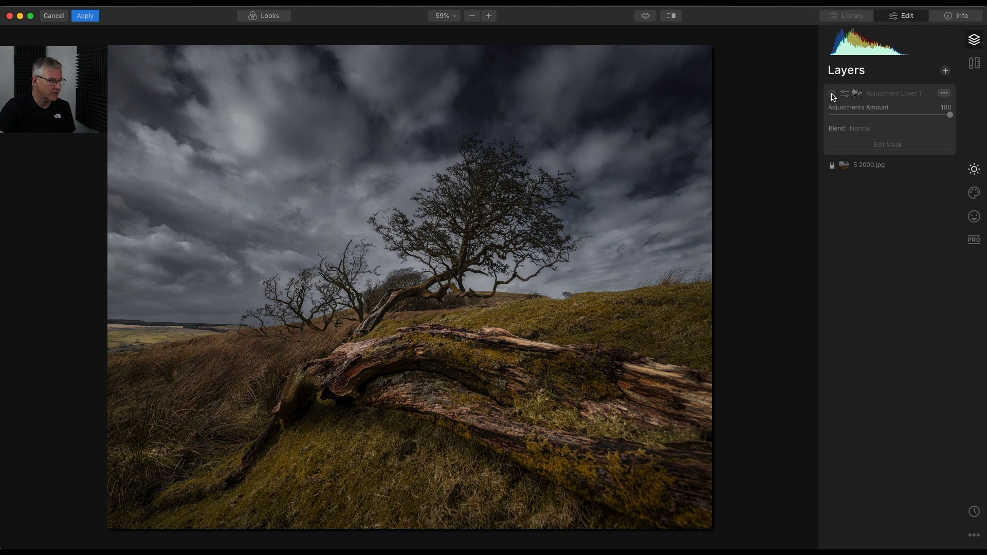
{"action": "left_click", "coordinate": [833, 94]}
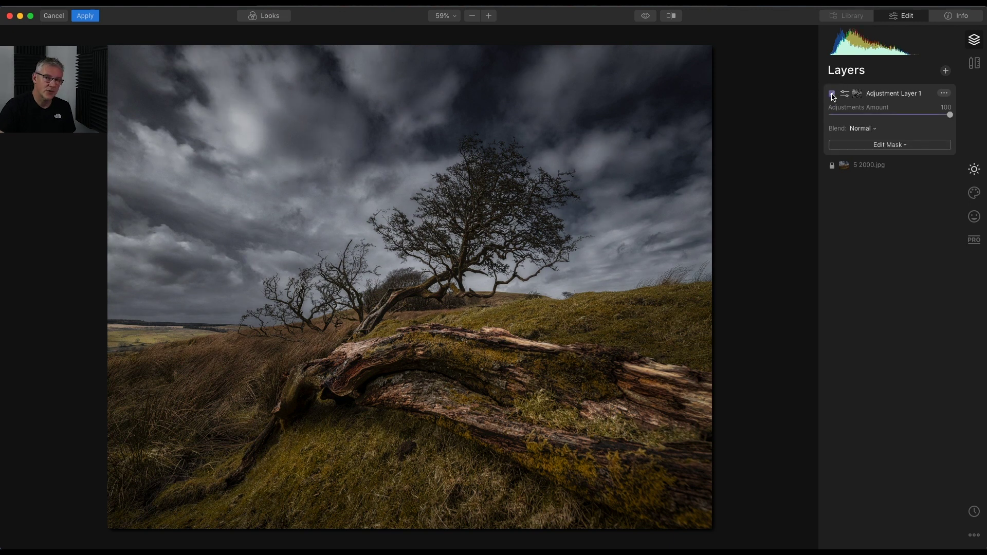
{"action": "left_click", "coordinate": [833, 94]}
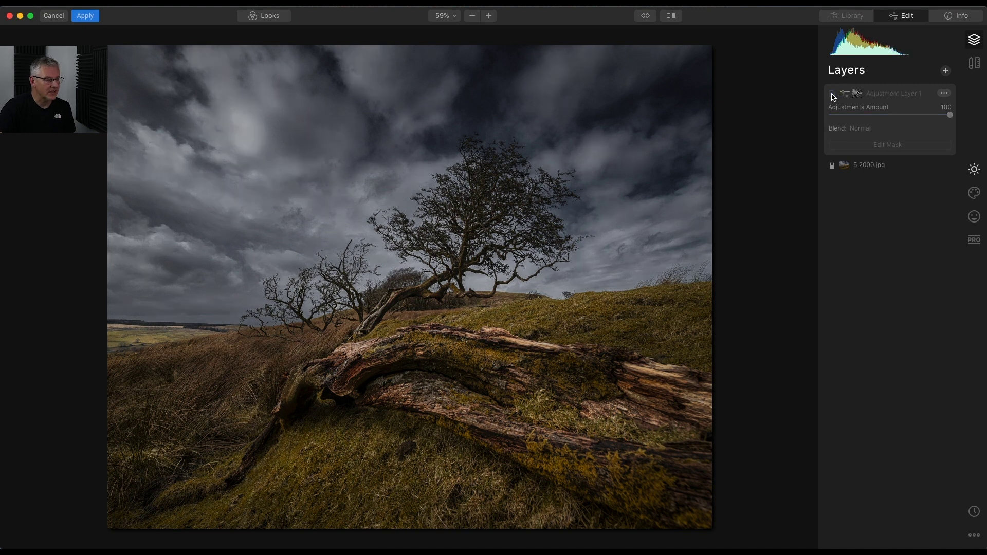
{"action": "left_click", "coordinate": [832, 95]}
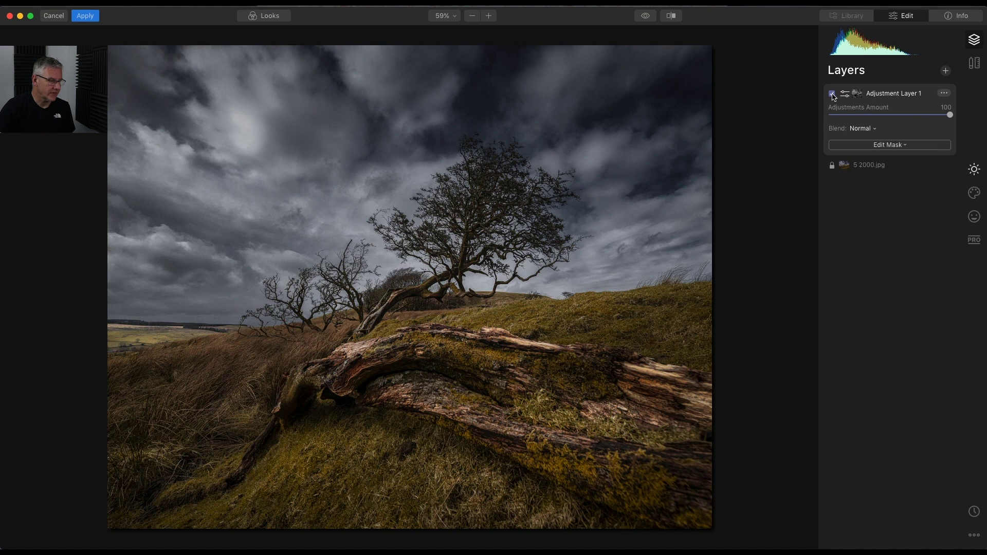
{"action": "left_click", "coordinate": [833, 94]}
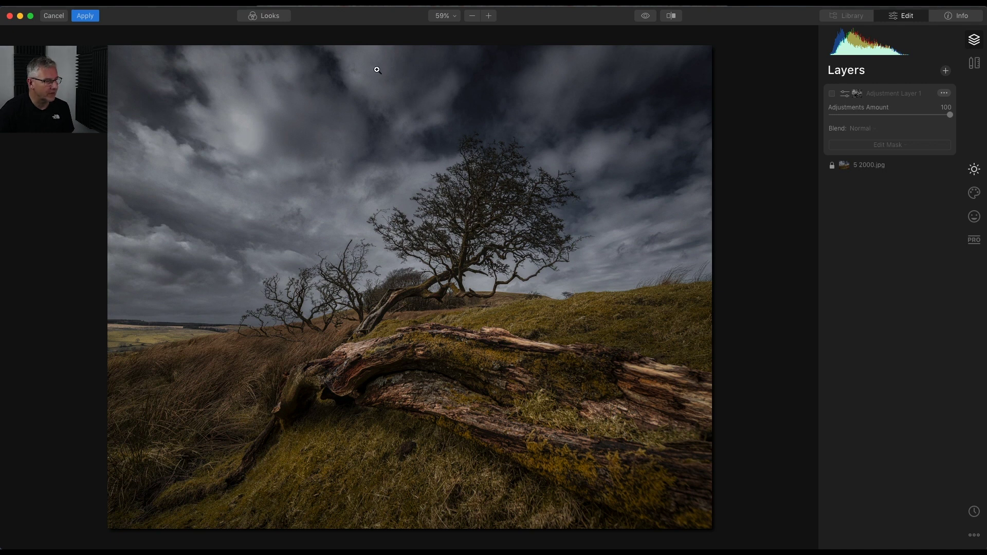
{"action": "left_click", "coordinate": [832, 95]}
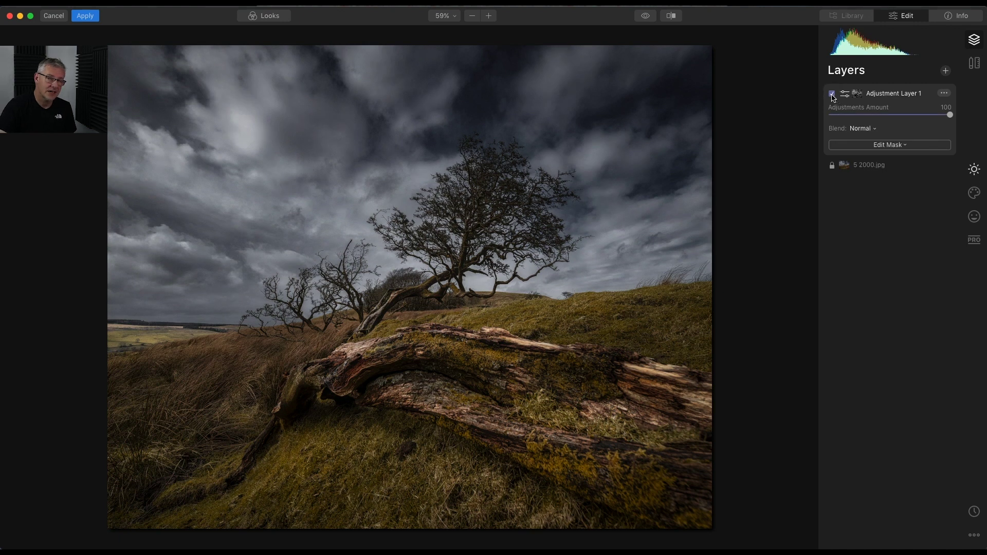
{"action": "left_click", "coordinate": [832, 95]}
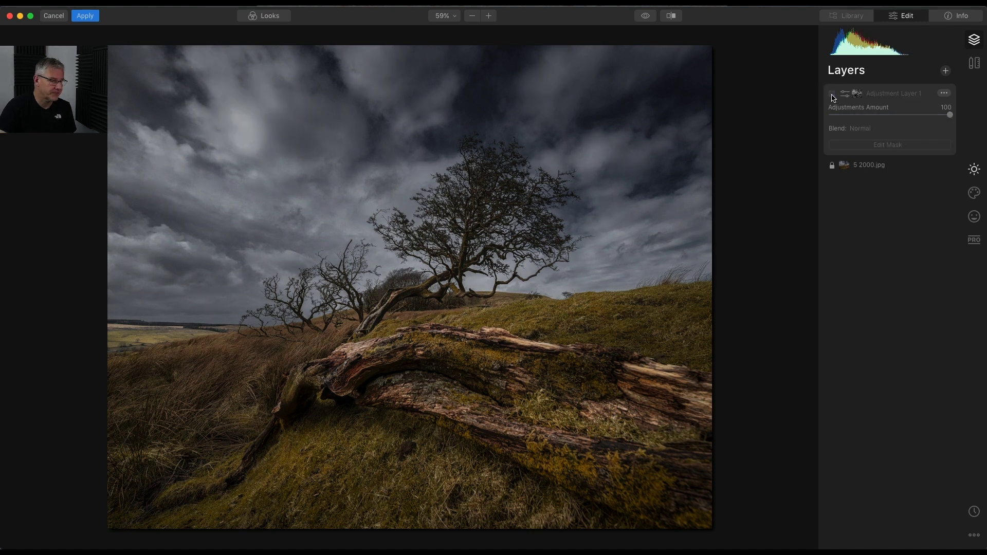
{"action": "left_click", "coordinate": [833, 95]}
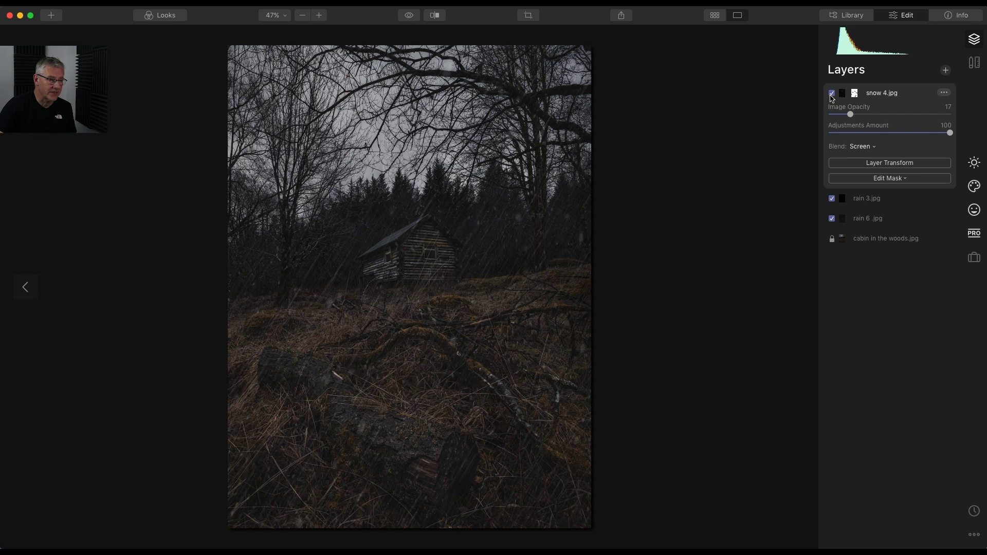
{"action": "left_click", "coordinate": [832, 93]}
{"action": "left_click", "coordinate": [832, 199]}
{"action": "left_click", "coordinate": [832, 219]}
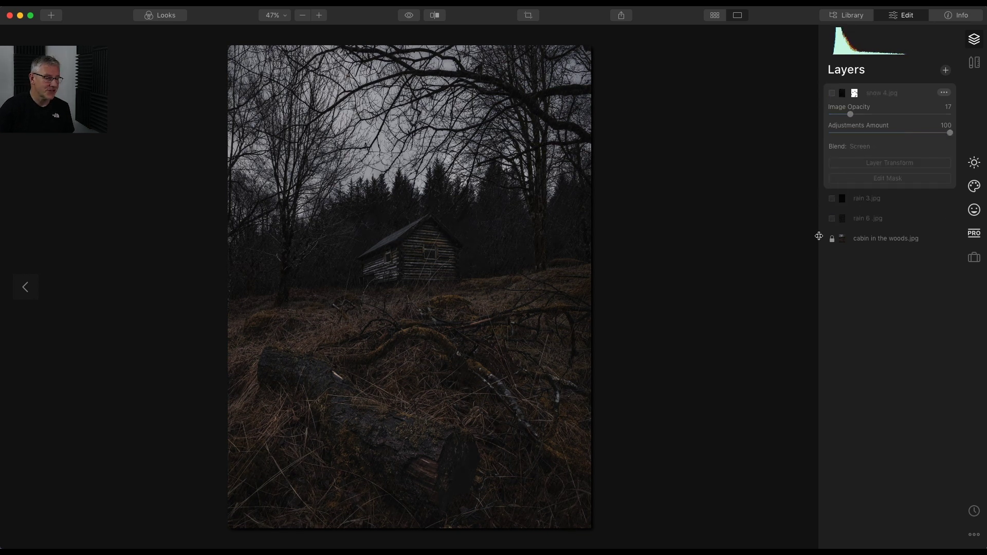
{"action": "left_click", "coordinate": [832, 219]}
{"action": "left_click", "coordinate": [832, 198]}
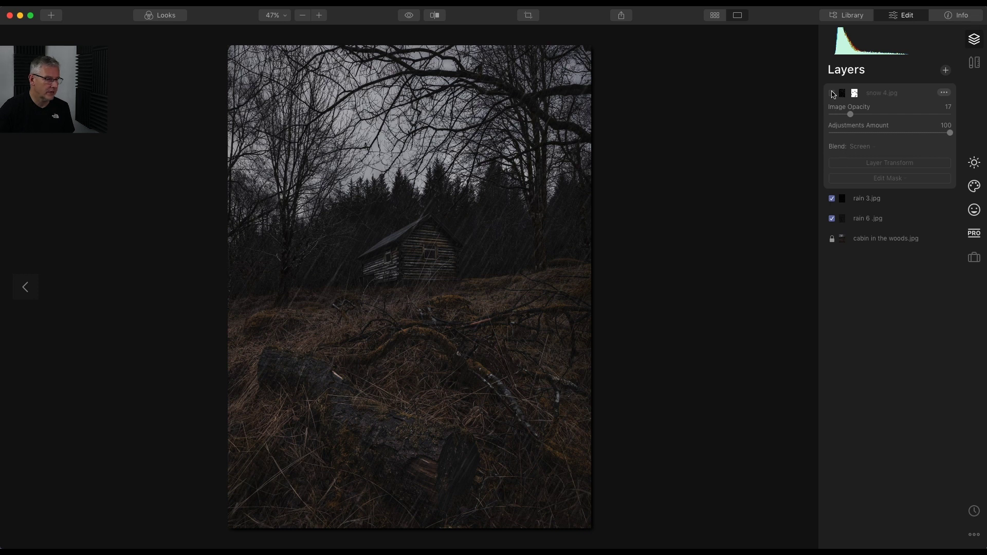
{"action": "left_click", "coordinate": [832, 93]}
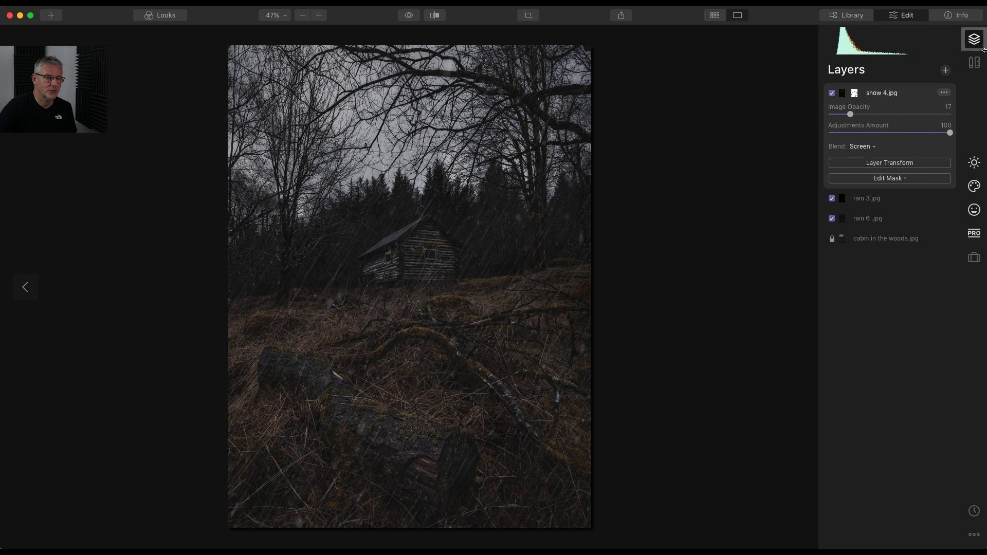
Add a new adjustment layer to the cabin photo with raised exposure and highlights
{"action": "left_click", "coordinate": [946, 71]}
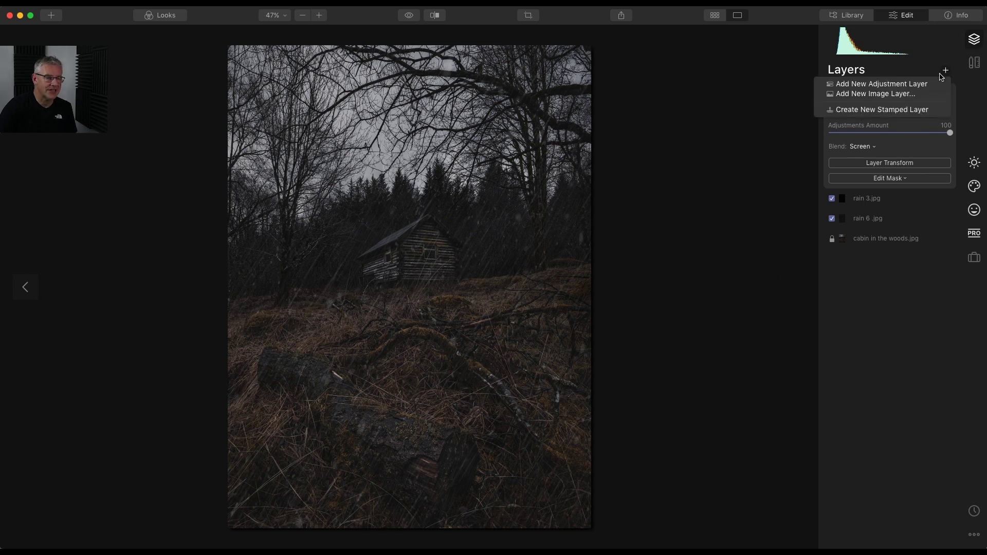
{"action": "left_click", "coordinate": [932, 85]}
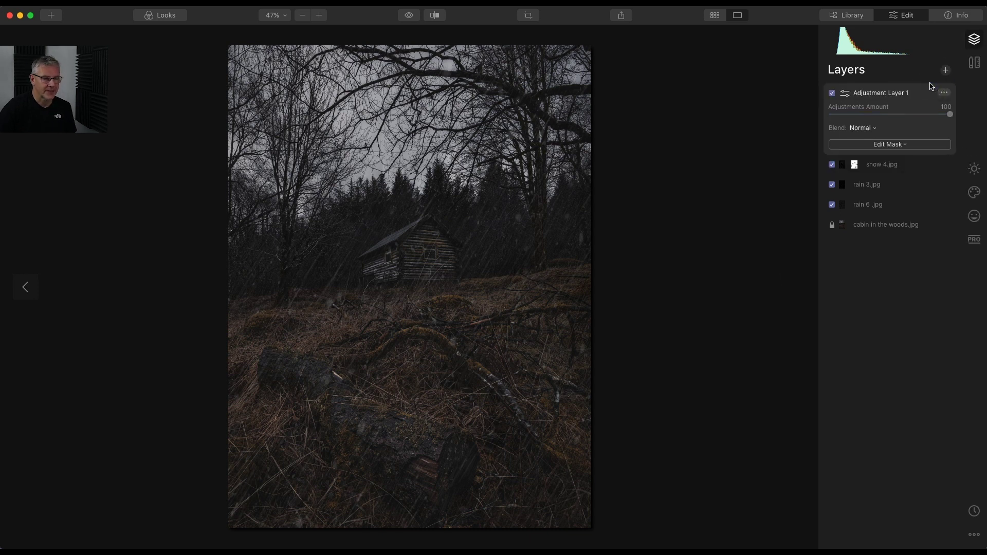
{"action": "left_click", "coordinate": [969, 171]}
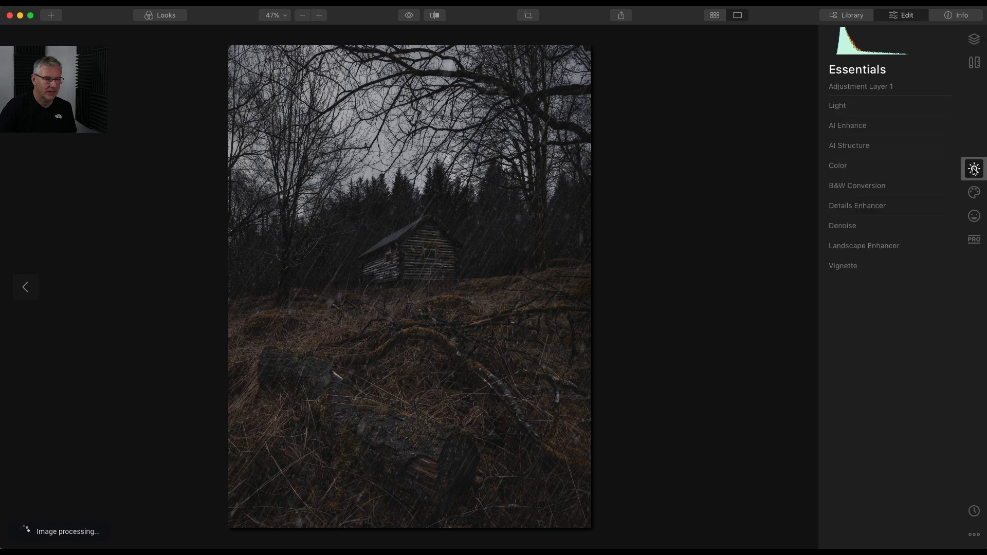
{"action": "left_click", "coordinate": [840, 107]}
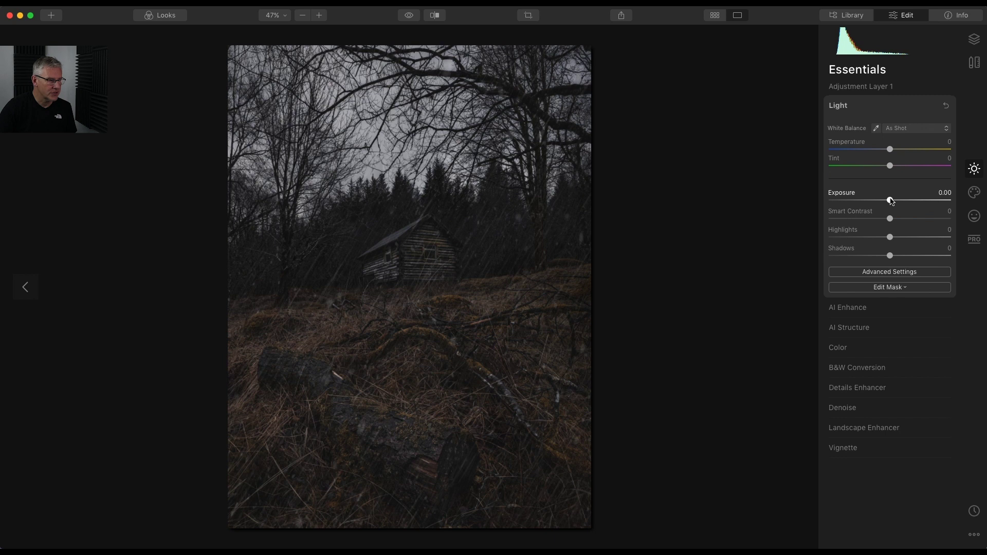
{"action": "left_click_drag", "start_coordinate": [890, 200], "coordinate": [897, 200]}
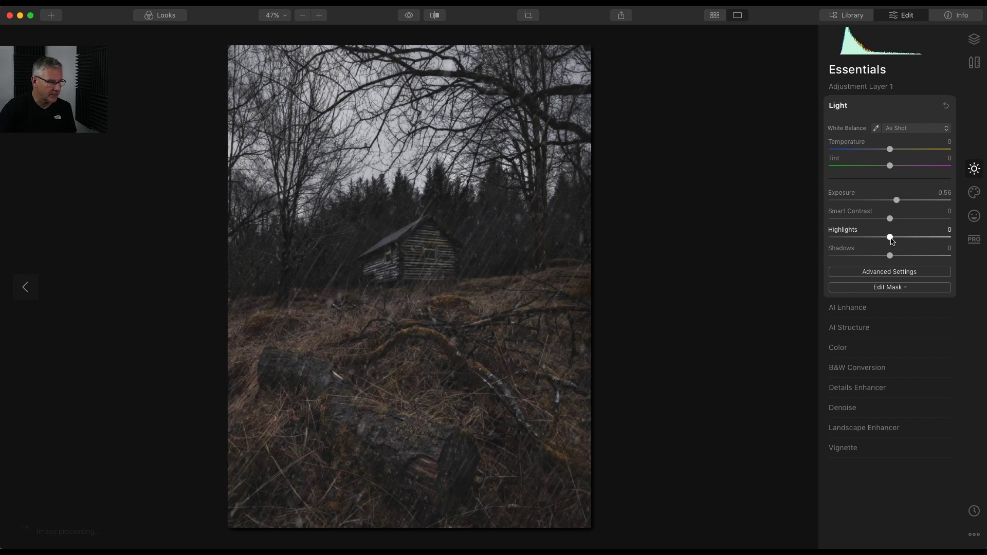
{"action": "left_click_drag", "start_coordinate": [890, 236], "coordinate": [898, 239]}
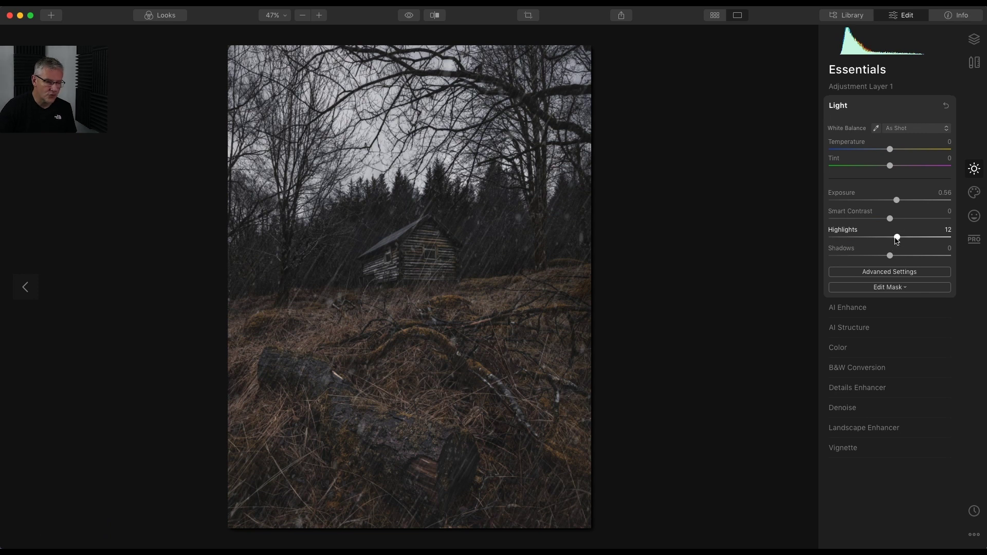
Apply the Long Beach Color Styles LUT at Amount 30
{"action": "left_click", "coordinate": [975, 193]}
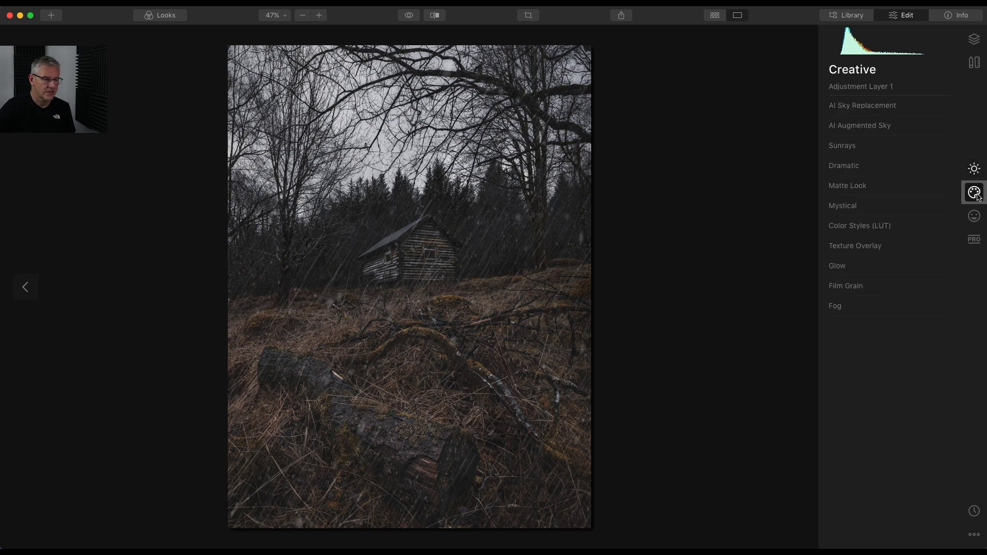
{"action": "left_click", "coordinate": [921, 228]}
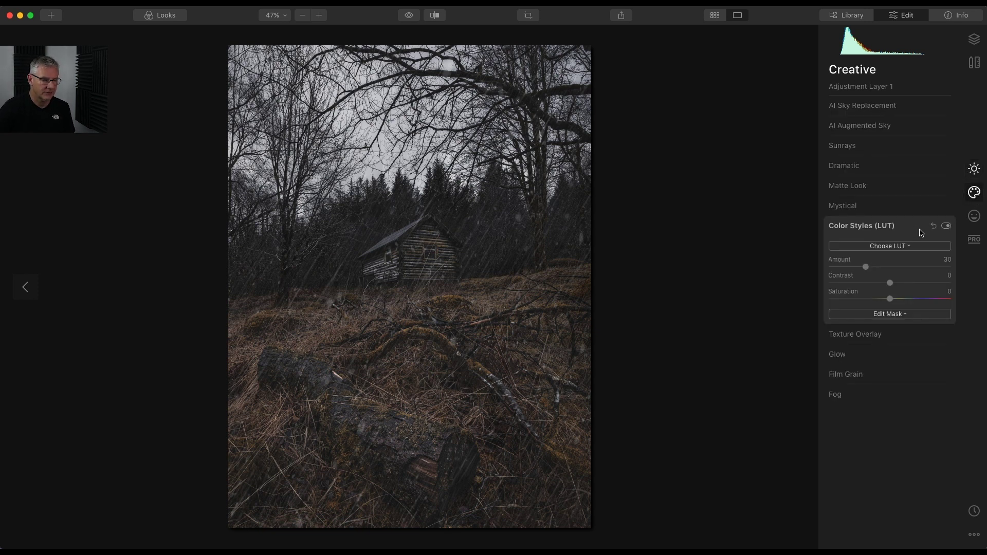
{"action": "left_click", "coordinate": [910, 247]}
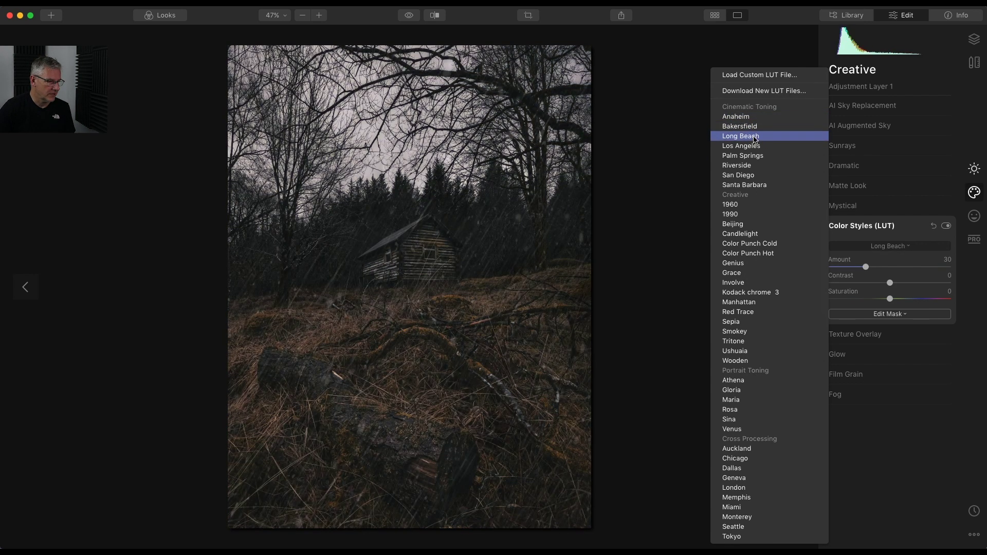
{"action": "left_click", "coordinate": [755, 137]}
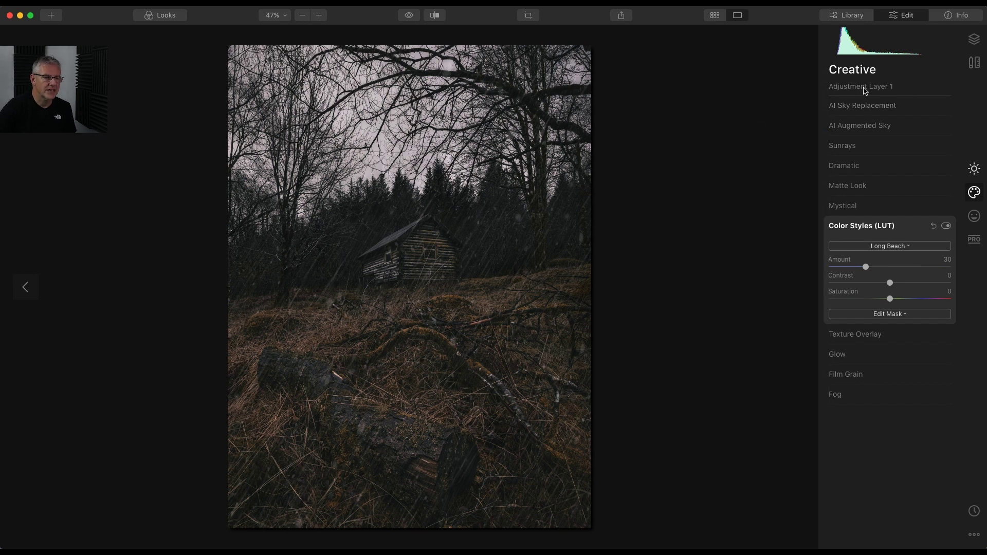
Apply a luminosity mask to Adjustment Layer 1 and toggle it off and on to compare
{"action": "left_click", "coordinate": [959, 46]}
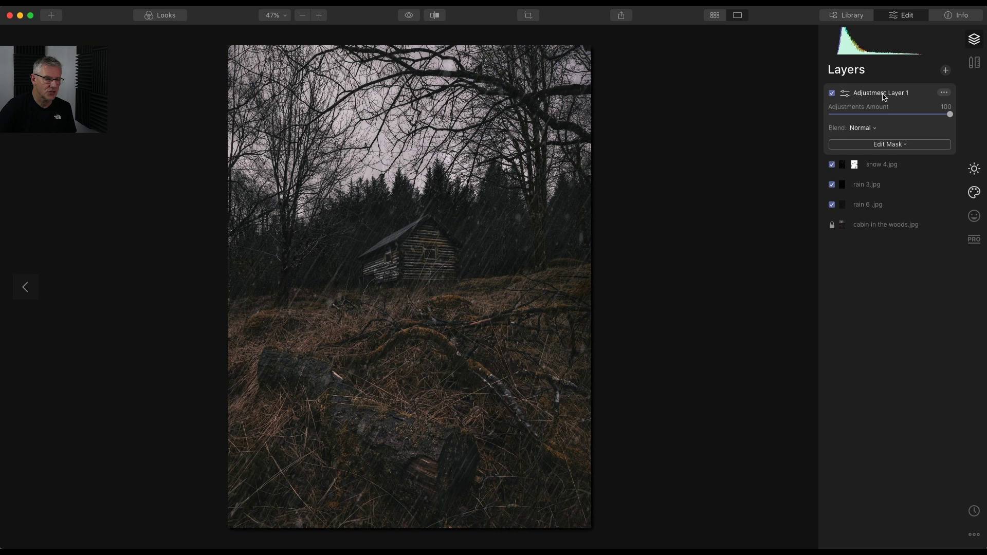
{"action": "left_click", "coordinate": [906, 147]}
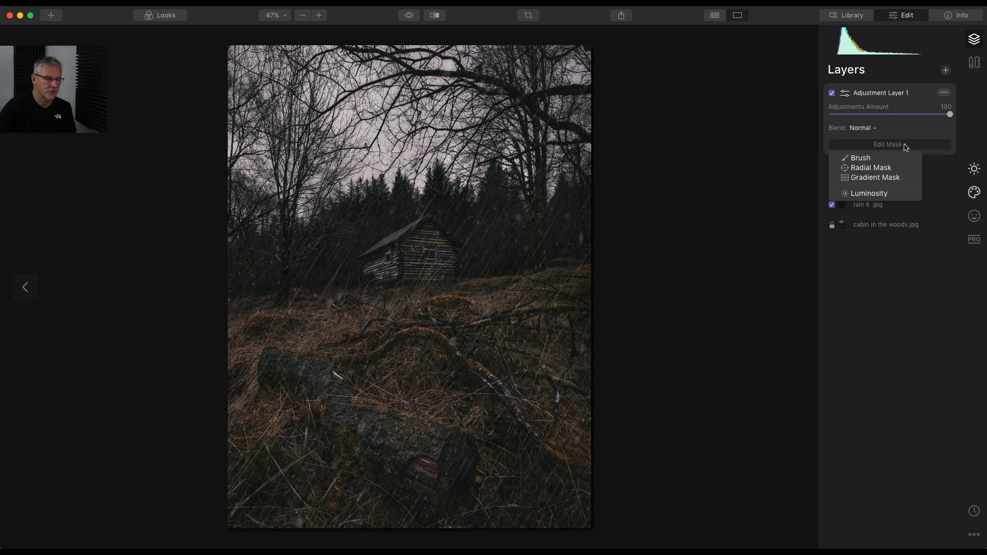
{"action": "left_click", "coordinate": [880, 195]}
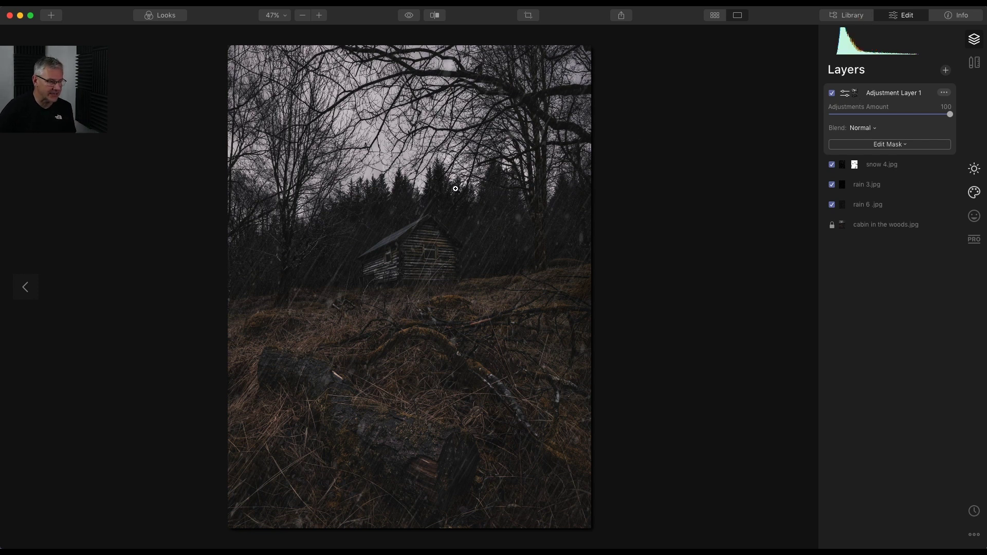
{"action": "left_click", "coordinate": [832, 93]}
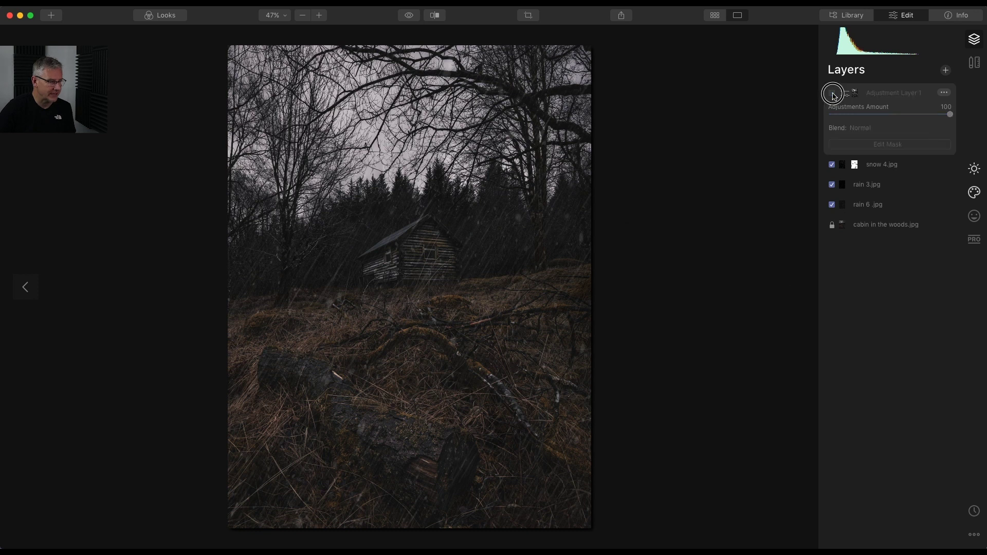
{"action": "left_click", "coordinate": [832, 93]}
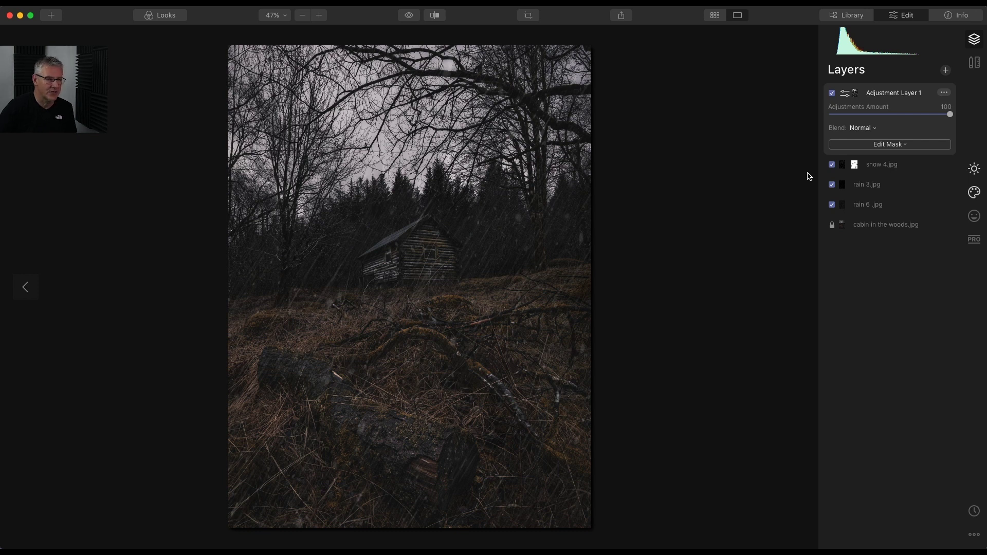
Erase the grade from the sky and upper treetops using the mask brush in Erase mode
{"action": "left_click", "coordinate": [901, 145]}
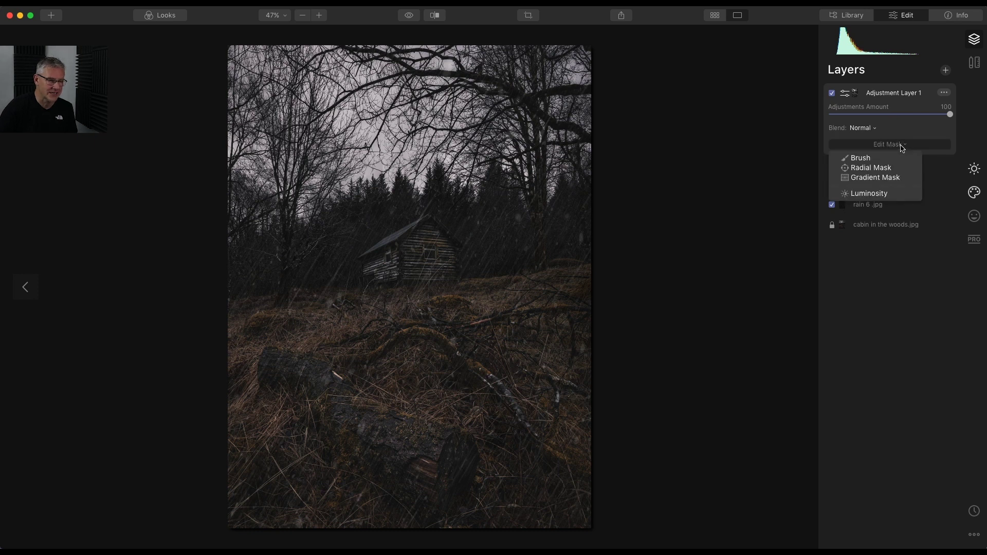
{"action": "left_click", "coordinate": [896, 157]}
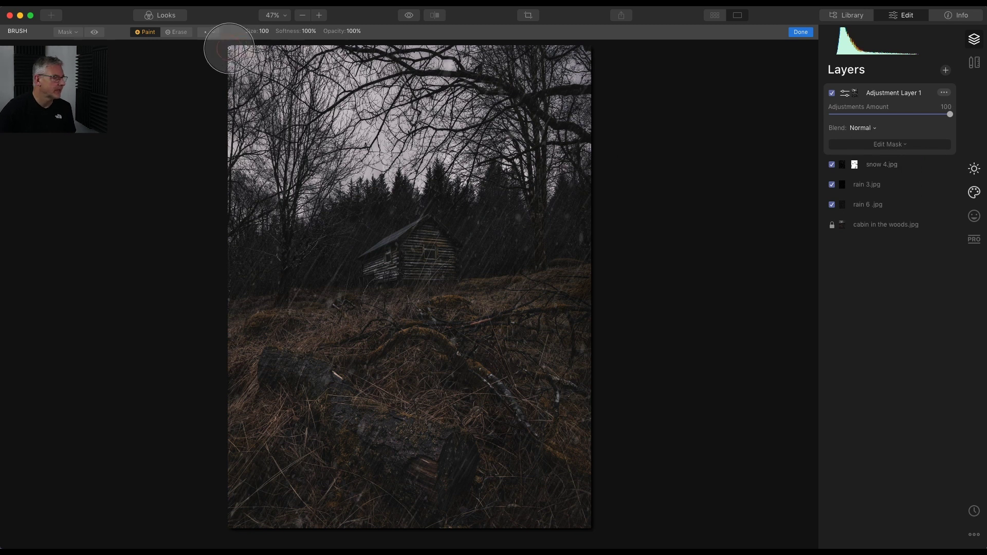
{"action": "left_click", "coordinate": [178, 33]}
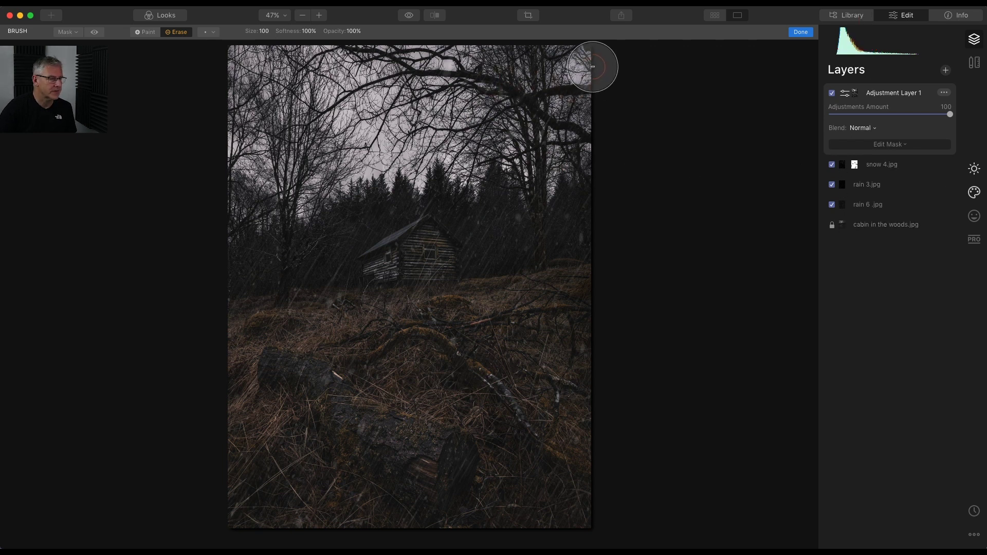
{"action": "left_click", "coordinate": [217, 76]}
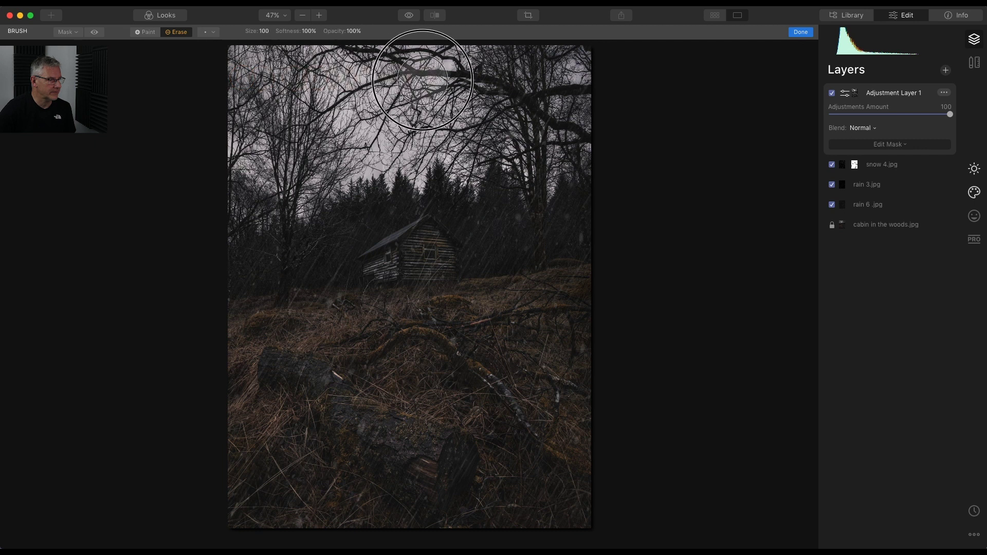
{"action": "left_click", "coordinate": [571, 90]}
{"action": "left_click", "coordinate": [222, 107]}
{"action": "left_click", "coordinate": [469, 104]}
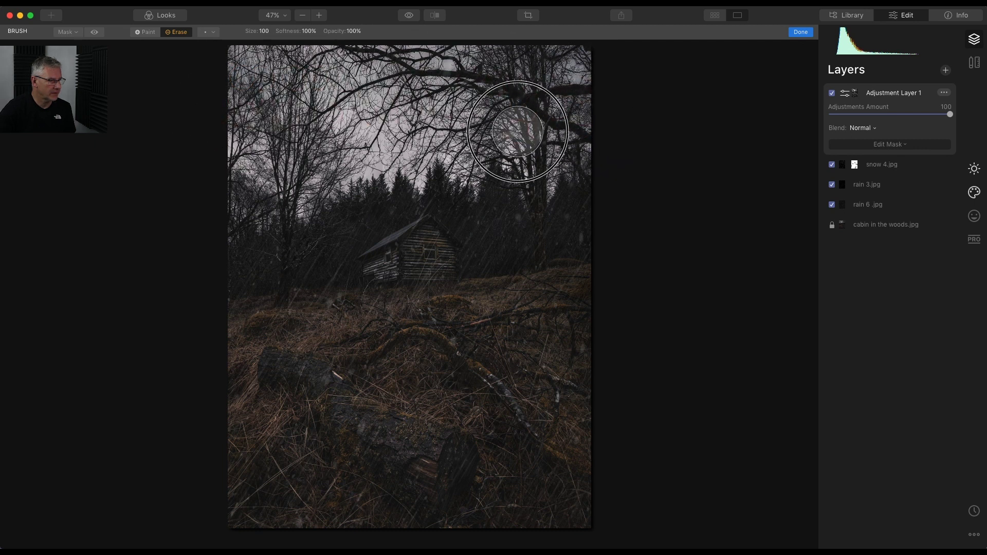
{"action": "left_click", "coordinate": [612, 151]}
{"action": "mouse_move", "coordinate": [613, 152]}
{"action": "left_mouse_down"}
{"action": "mouse_move", "coordinate": [376, 177]}
{"action": "mouse_move", "coordinate": [264, 207]}
{"action": "mouse_move", "coordinate": [215, 196]}
{"action": "mouse_move", "coordinate": [243, 146]}
{"action": "mouse_move", "coordinate": [278, 218]}
{"action": "mouse_move", "coordinate": [290, 193]}
{"action": "mouse_move", "coordinate": [239, 176]}
{"action": "mouse_move", "coordinate": [254, 56]}
{"action": "mouse_move", "coordinate": [557, 62]}
{"action": "mouse_move", "coordinate": [582, 99]}
{"action": "mouse_move", "coordinate": [560, 164]}
{"action": "mouse_move", "coordinate": [399, 165]}
{"action": "mouse_move", "coordinate": [264, 208]}
{"action": "mouse_move", "coordinate": [262, 199]}
{"action": "mouse_move", "coordinate": [353, 168]}
{"action": "mouse_move", "coordinate": [537, 168]}
{"action": "mouse_move", "coordinate": [583, 120]}
{"action": "mouse_move", "coordinate": [582, 65]}
{"action": "mouse_move", "coordinate": [566, 132]}
{"action": "mouse_move", "coordinate": [569, 190]}
{"action": "mouse_move", "coordinate": [521, 125]}
{"action": "mouse_move", "coordinate": [528, 78]}
{"action": "mouse_move", "coordinate": [250, 65]}
{"action": "mouse_move", "coordinate": [219, 125]}
{"action": "mouse_move", "coordinate": [220, 203]}
{"action": "left_mouse_up"}
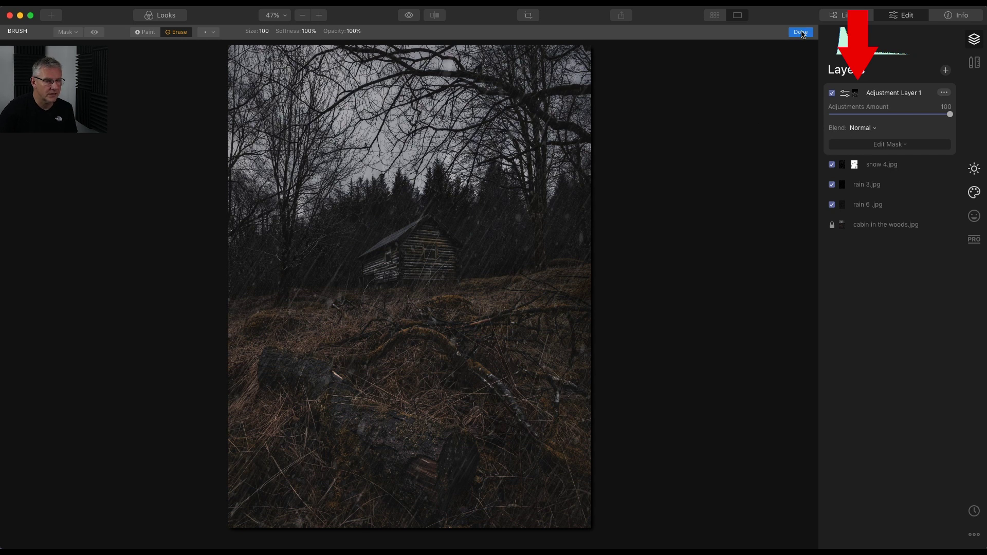
{"action": "mouse_move", "coordinate": [303, 164]}
{"action": "left_mouse_down"}
{"action": "mouse_move", "coordinate": [345, 163]}
{"action": "mouse_move", "coordinate": [258, 170]}
{"action": "left_mouse_up"}
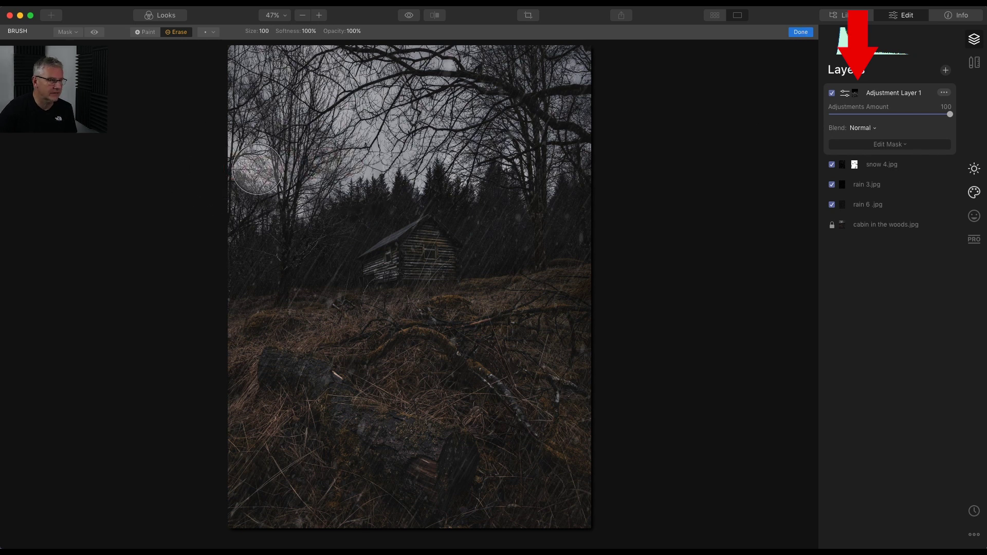
{"action": "left_click", "coordinate": [800, 32]}
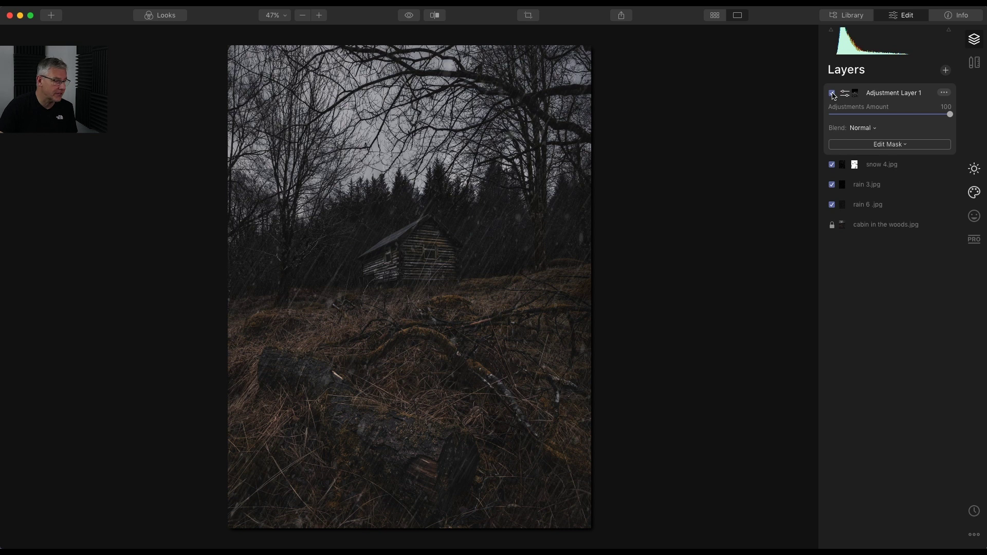
{"action": "left_click", "coordinate": [833, 93]}
{"action": "left_click", "coordinate": [833, 94]}
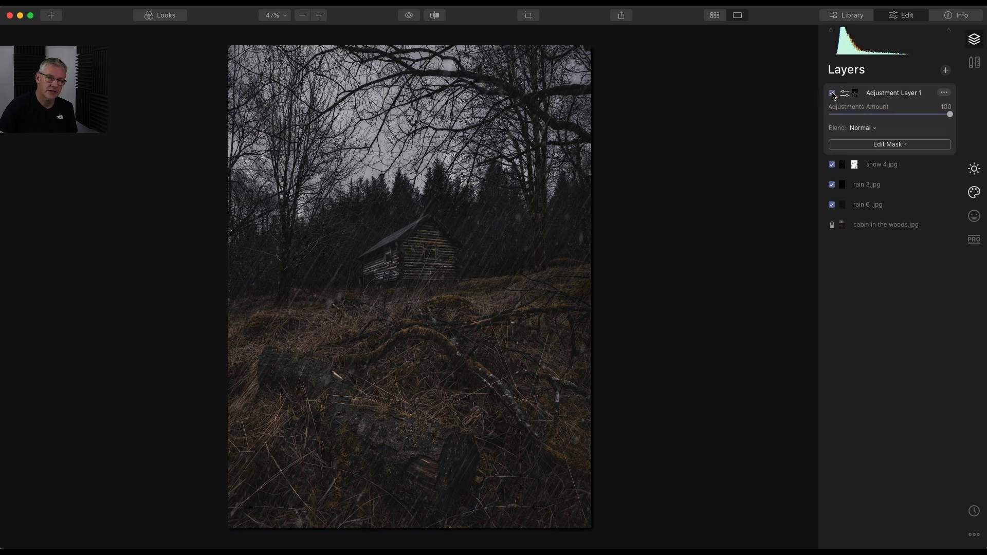
{"action": "left_click", "coordinate": [832, 94]}
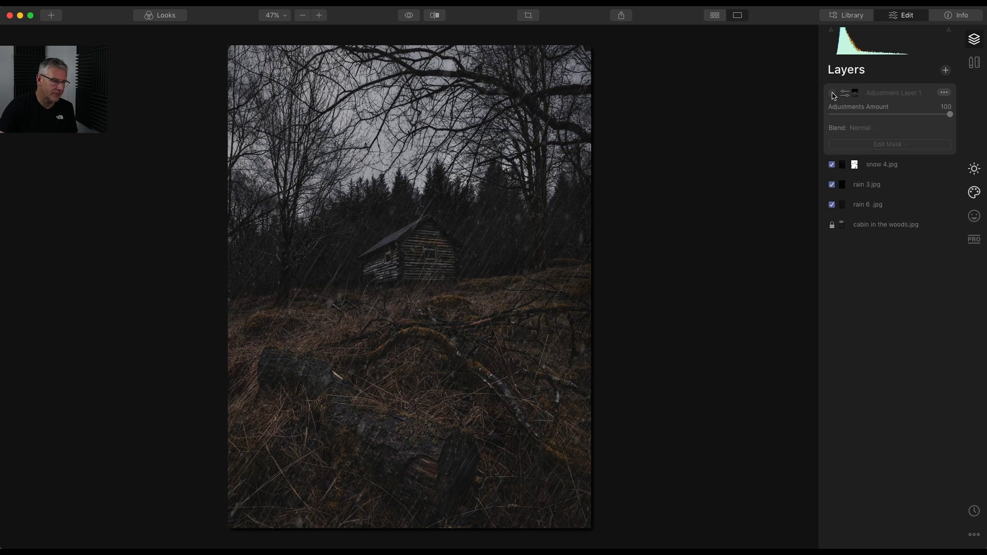
{"action": "left_click", "coordinate": [833, 94]}
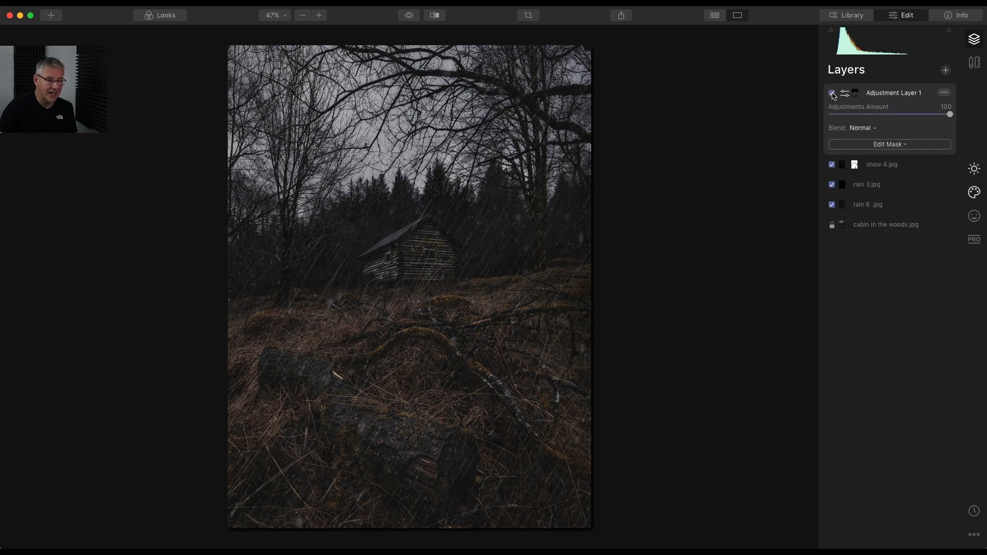
Raise AI Accent to 14 in Essentials AI Enhance
{"action": "left_click", "coordinate": [978, 173]}
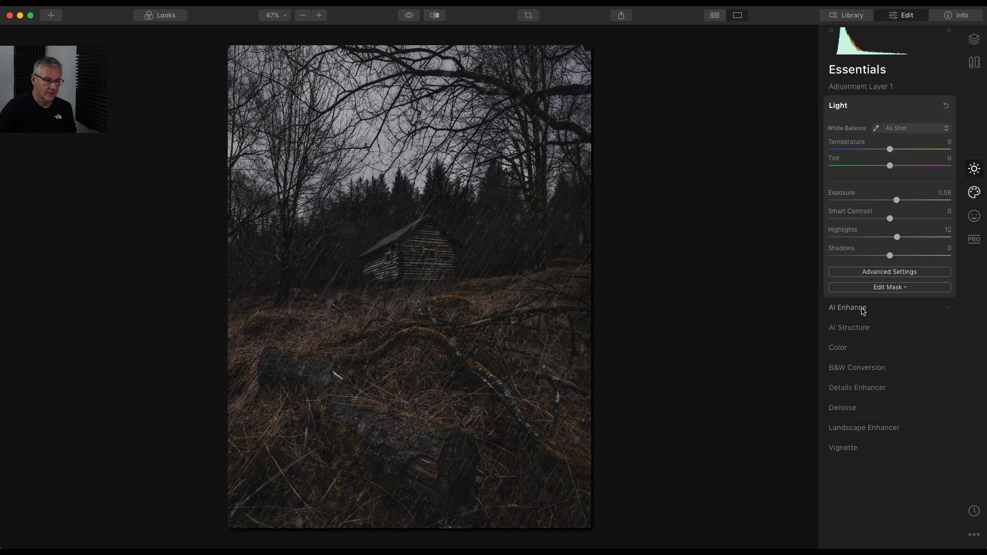
{"action": "left_click", "coordinate": [861, 309]}
{"action": "left_click_drag", "start_coordinate": [831, 153], "coordinate": [849, 152]}
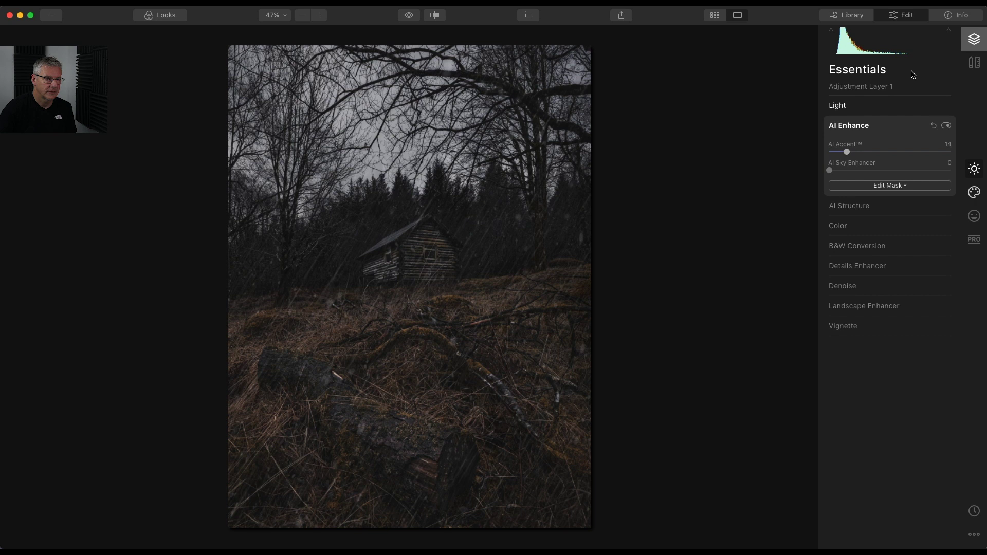
Toggle Adjustment Layer 1 off and on twice to compare with the original
{"action": "left_click", "coordinate": [977, 42]}
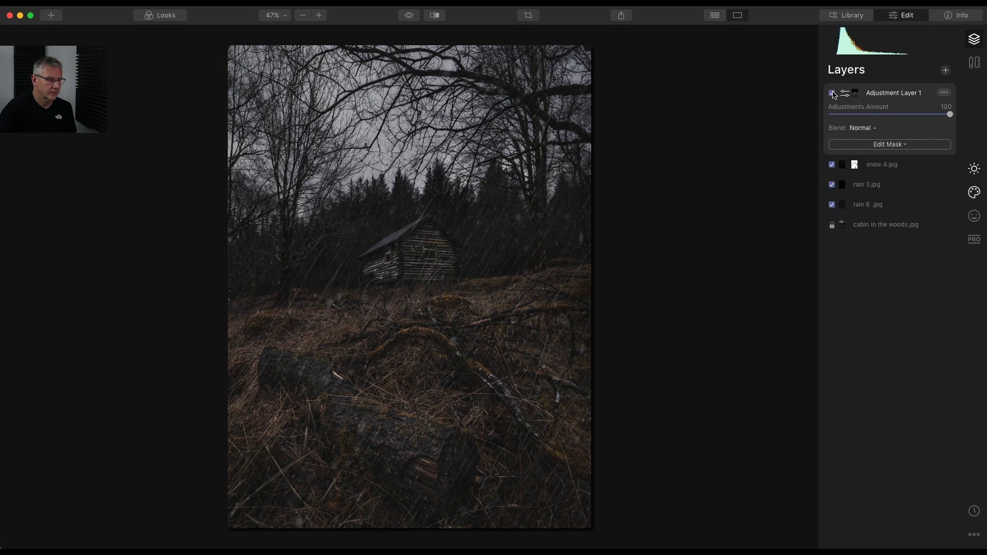
{"action": "left_click", "coordinate": [833, 94]}
{"action": "left_click", "coordinate": [832, 94]}
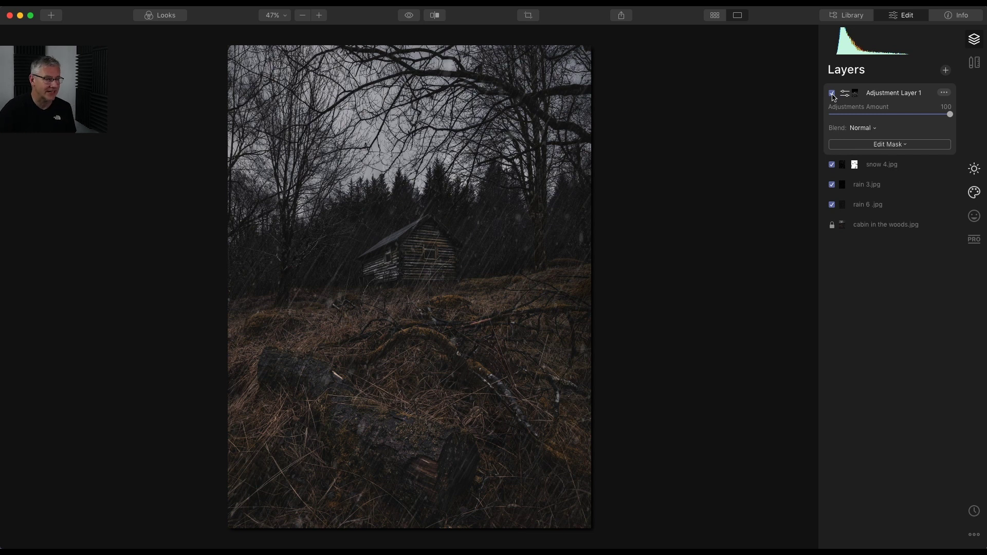
{"action": "left_click", "coordinate": [833, 93]}
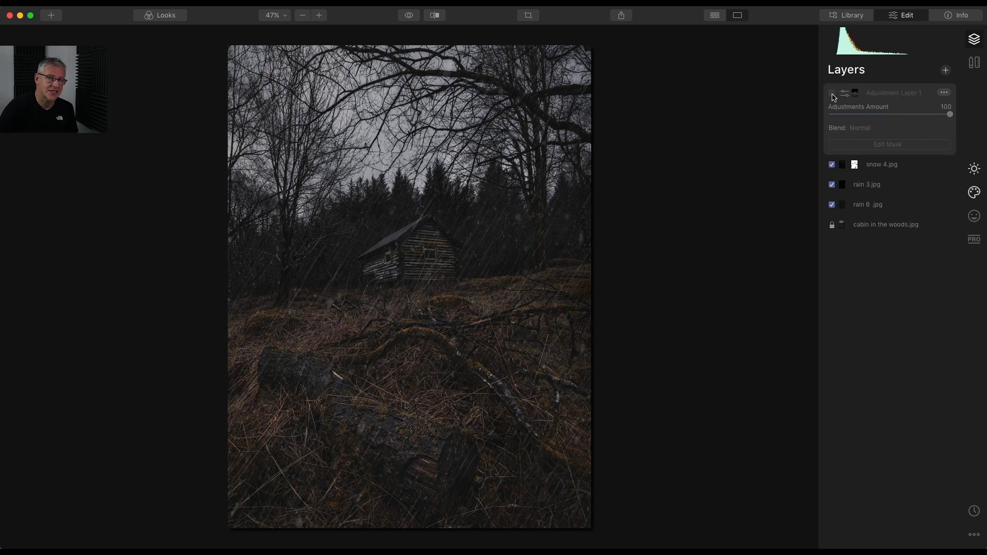
{"action": "left_click", "coordinate": [833, 94]}
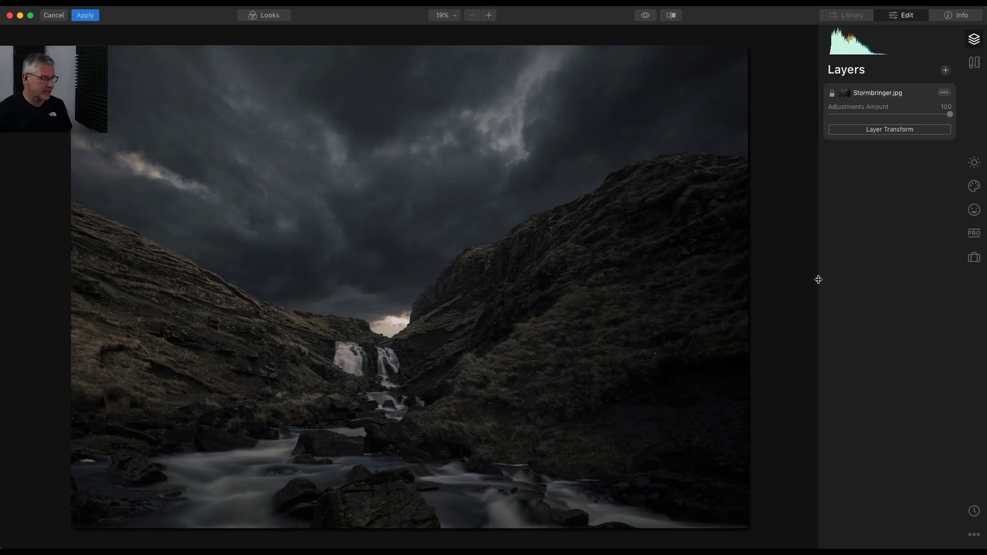
Add flying wings down.png as a new image layer above Stormbringer.jpg
{"action": "left_click", "coordinate": [945, 71]}
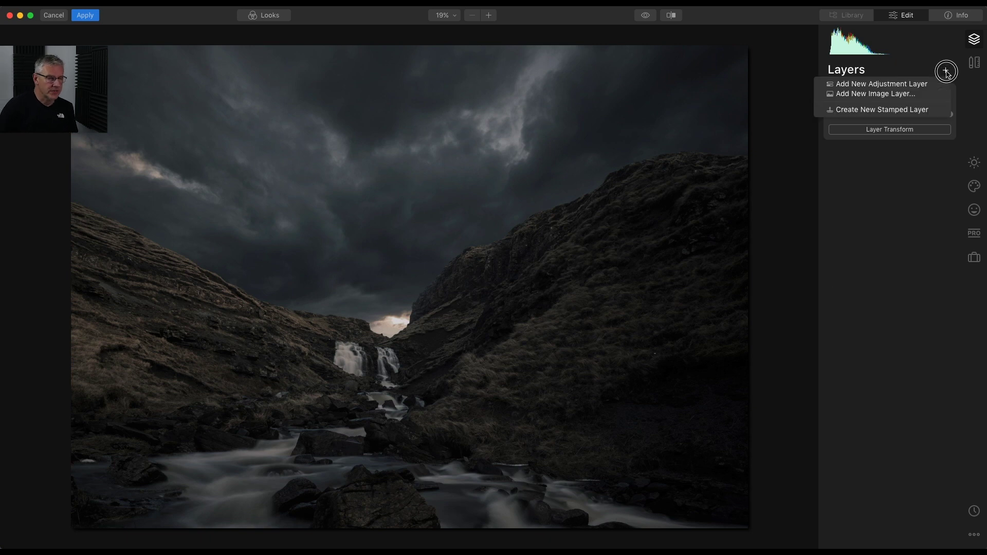
{"action": "left_click", "coordinate": [923, 99]}
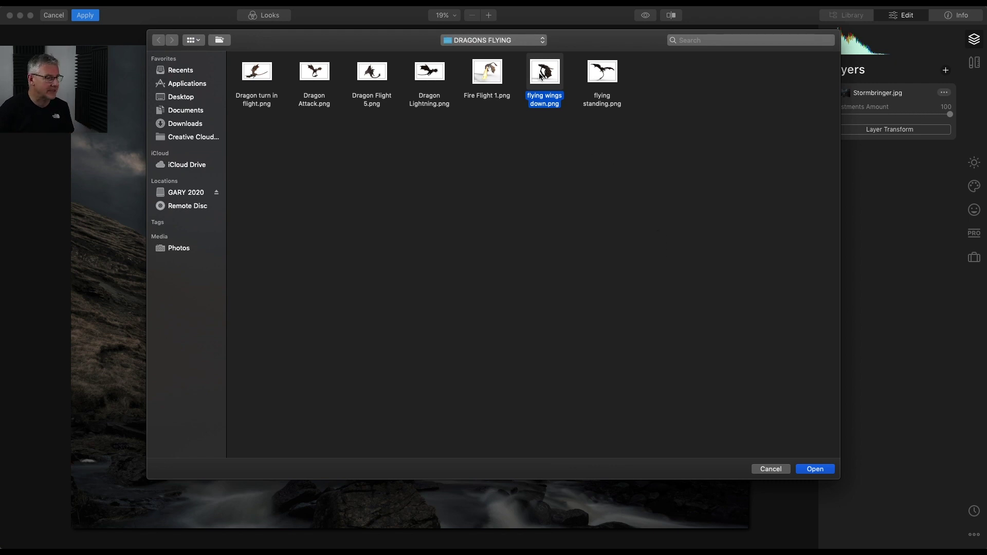
{"action": "left_click", "coordinate": [815, 470]}
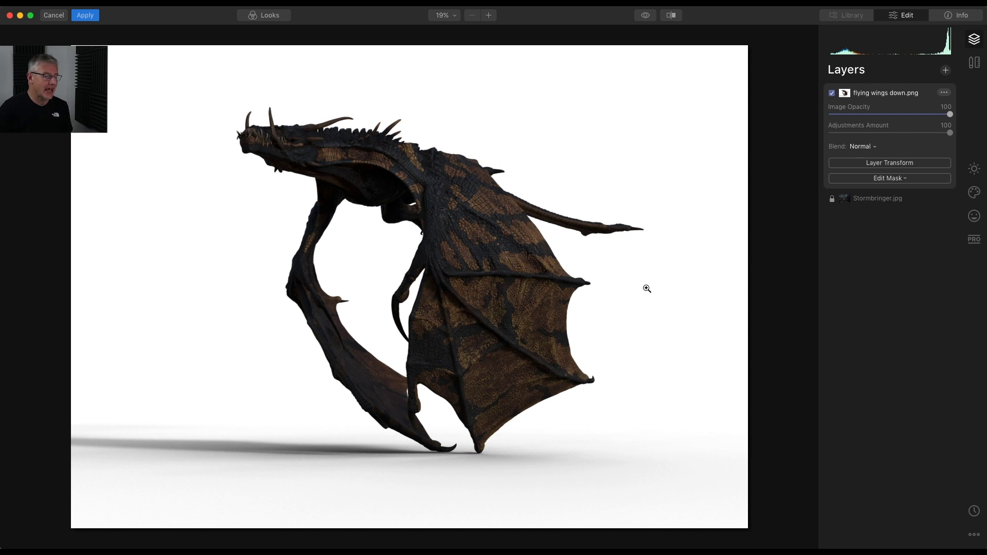
Paint the dragon layer's mask with a size-46 brush to reveal its head, back and belly
{"action": "left_click", "coordinate": [899, 179]}
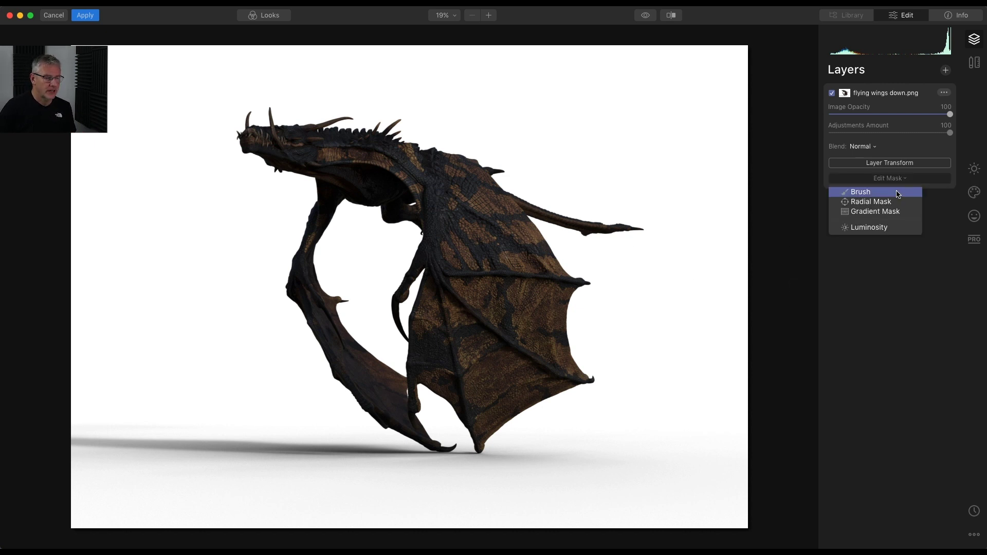
{"action": "left_click", "coordinate": [897, 195]}
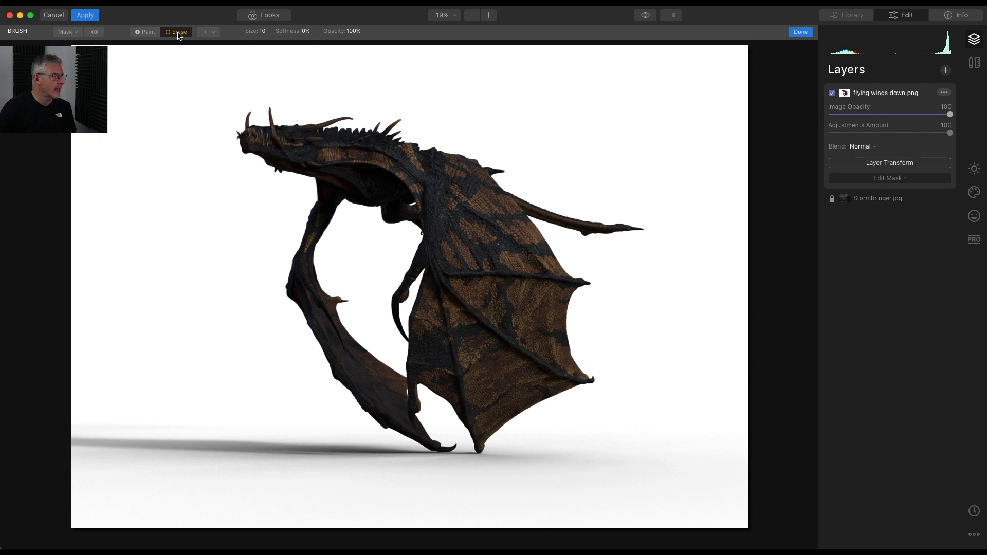
{"action": "left_click", "coordinate": [150, 33]}
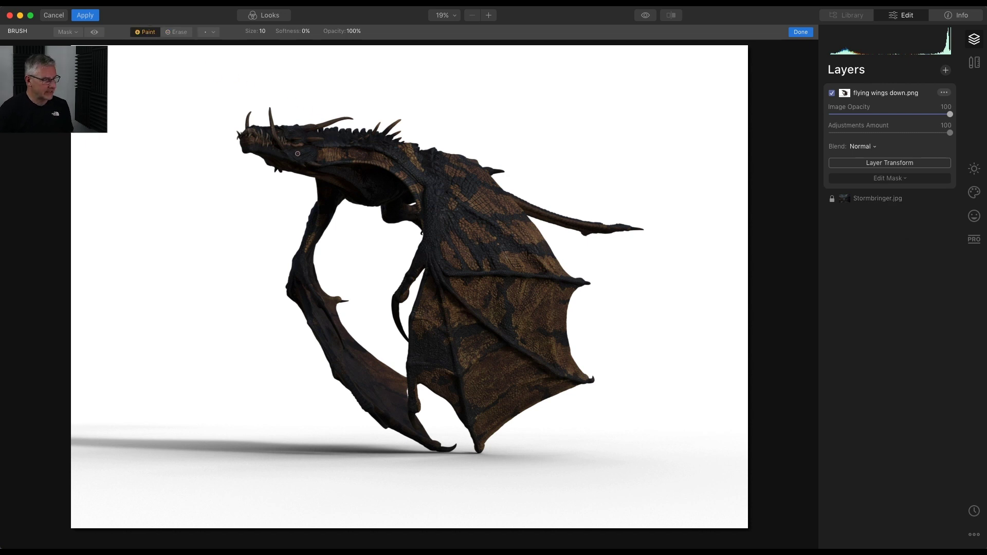
{"action": "key", "text": "bracketright"}
{"action": "key", "text": "bracketright"}
{"action": "key", "text": "bracketright"}
{"action": "key", "text": "bracketright"}
{"action": "key", "text": "bracketright"}
{"action": "key", "text": "bracketright"}
{"action": "key", "text": "bracketright"}
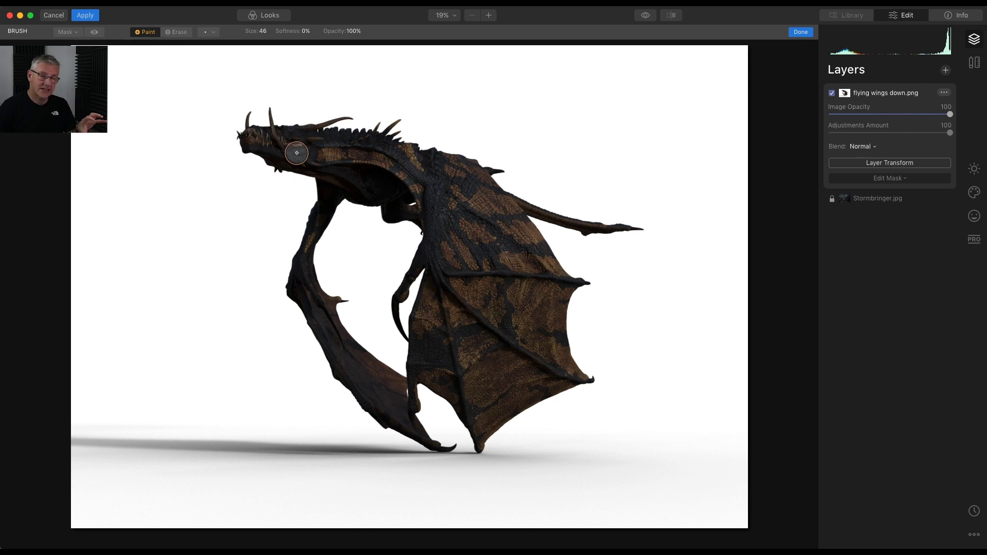
{"action": "left_click", "coordinate": [245, 142]}
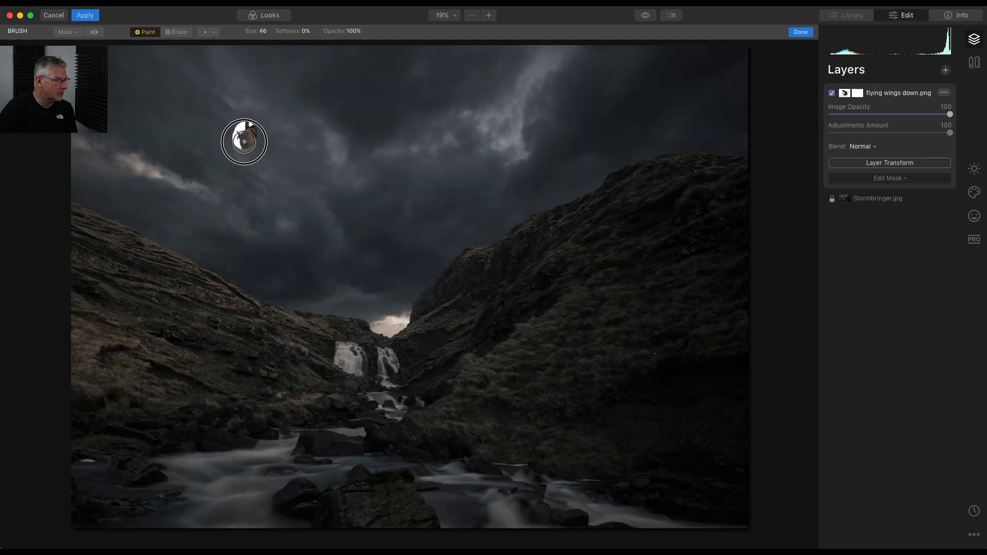
{"action": "mouse_move", "coordinate": [257, 135]}
{"action": "left_mouse_down"}
{"action": "mouse_move", "coordinate": [287, 134]}
{"action": "mouse_move", "coordinate": [273, 123]}
{"action": "mouse_move", "coordinate": [280, 140]}
{"action": "mouse_move", "coordinate": [258, 146]}
{"action": "mouse_move", "coordinate": [276, 157]}
{"action": "mouse_move", "coordinate": [338, 122]}
{"action": "mouse_move", "coordinate": [347, 124]}
{"action": "mouse_move", "coordinate": [330, 135]}
{"action": "mouse_move", "coordinate": [365, 138]}
{"action": "mouse_move", "coordinate": [335, 141]}
{"action": "mouse_move", "coordinate": [360, 151]}
{"action": "mouse_move", "coordinate": [328, 162]}
{"action": "mouse_move", "coordinate": [287, 170]}
{"action": "left_mouse_up"}
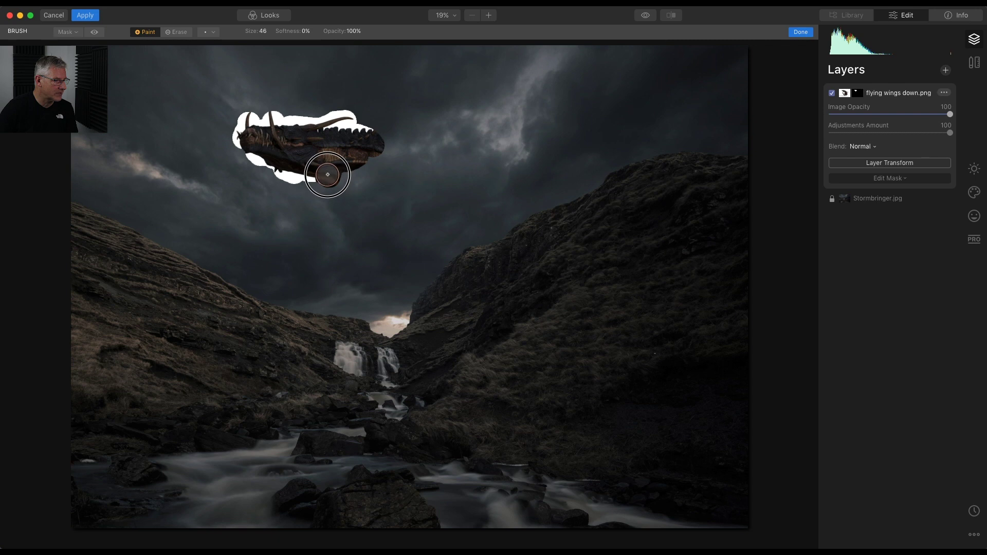
{"action": "mouse_move", "coordinate": [327, 175]}
{"action": "left_mouse_down"}
{"action": "mouse_move", "coordinate": [382, 139]}
{"action": "mouse_move", "coordinate": [361, 137]}
{"action": "mouse_move", "coordinate": [390, 135]}
{"action": "mouse_move", "coordinate": [392, 125]}
{"action": "mouse_move", "coordinate": [389, 136]}
{"action": "mouse_move", "coordinate": [408, 154]}
{"action": "mouse_move", "coordinate": [447, 152]}
{"action": "mouse_move", "coordinate": [474, 170]}
{"action": "mouse_move", "coordinate": [370, 163]}
{"action": "mouse_move", "coordinate": [402, 179]}
{"action": "mouse_move", "coordinate": [350, 168]}
{"action": "mouse_move", "coordinate": [369, 196]}
{"action": "mouse_move", "coordinate": [337, 188]}
{"action": "mouse_move", "coordinate": [323, 218]}
{"action": "mouse_move", "coordinate": [321, 193]}
{"action": "mouse_move", "coordinate": [322, 234]}
{"action": "mouse_move", "coordinate": [319, 223]}
{"action": "mouse_move", "coordinate": [298, 275]}
{"action": "mouse_move", "coordinate": [302, 262]}
{"action": "mouse_move", "coordinate": [309, 300]}
{"action": "mouse_move", "coordinate": [317, 298]}
{"action": "mouse_move", "coordinate": [311, 262]}
{"action": "mouse_move", "coordinate": [316, 301]}
{"action": "mouse_move", "coordinate": [294, 281]}
{"action": "mouse_move", "coordinate": [308, 319]}
{"action": "mouse_move", "coordinate": [299, 291]}
{"action": "mouse_move", "coordinate": [320, 331]}
{"action": "mouse_move", "coordinate": [351, 346]}
{"action": "mouse_move", "coordinate": [322, 301]}
{"action": "mouse_move", "coordinate": [377, 337]}
{"action": "mouse_move", "coordinate": [340, 298]}
{"action": "mouse_move", "coordinate": [334, 313]}
{"action": "mouse_move", "coordinate": [374, 364]}
{"action": "mouse_move", "coordinate": [335, 343]}
{"action": "mouse_move", "coordinate": [370, 375]}
{"action": "mouse_move", "coordinate": [326, 349]}
{"action": "mouse_move", "coordinate": [393, 396]}
{"action": "mouse_move", "coordinate": [344, 377]}
{"action": "mouse_move", "coordinate": [391, 406]}
{"action": "mouse_move", "coordinate": [365, 406]}
{"action": "mouse_move", "coordinate": [399, 427]}
{"action": "mouse_move", "coordinate": [393, 417]}
{"action": "mouse_move", "coordinate": [436, 431]}
{"action": "mouse_move", "coordinate": [405, 425]}
{"action": "mouse_move", "coordinate": [387, 406]}
{"action": "mouse_move", "coordinate": [409, 404]}
{"action": "mouse_move", "coordinate": [418, 380]}
{"action": "mouse_move", "coordinate": [385, 365]}
{"action": "mouse_move", "coordinate": [412, 362]}
{"action": "left_mouse_up"}
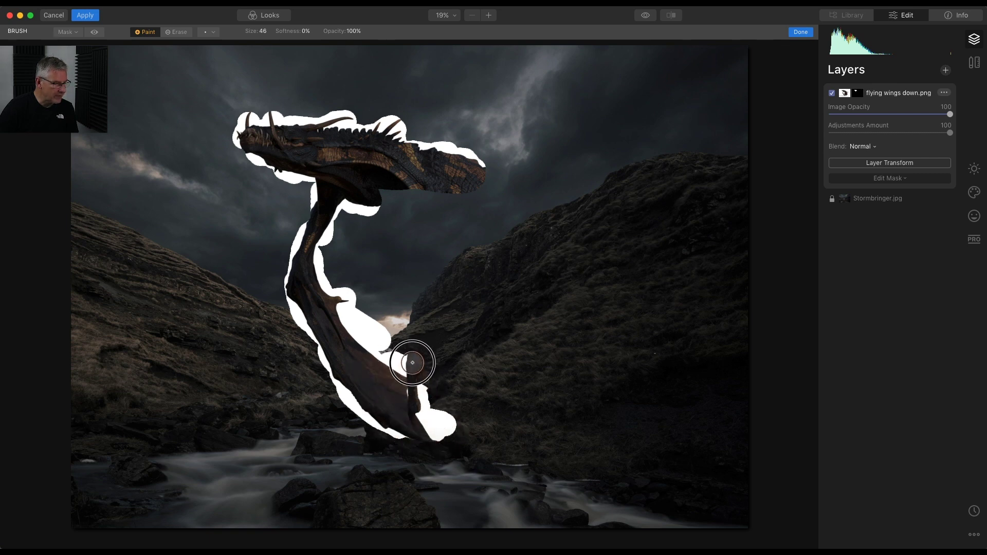
Paint over the front leg and claw, top of the head and jaw, and wing spur
{"action": "mouse_move", "coordinate": [420, 192]}
{"action": "left_mouse_down"}
{"action": "mouse_move", "coordinate": [426, 244]}
{"action": "mouse_move", "coordinate": [417, 200]}
{"action": "mouse_move", "coordinate": [423, 230]}
{"action": "mouse_move", "coordinate": [410, 202]}
{"action": "mouse_move", "coordinate": [381, 199]}
{"action": "mouse_move", "coordinate": [415, 202]}
{"action": "mouse_move", "coordinate": [368, 189]}
{"action": "mouse_move", "coordinate": [421, 199]}
{"action": "mouse_move", "coordinate": [429, 227]}
{"action": "mouse_move", "coordinate": [367, 200]}
{"action": "mouse_move", "coordinate": [419, 223]}
{"action": "mouse_move", "coordinate": [424, 271]}
{"action": "mouse_move", "coordinate": [431, 239]}
{"action": "mouse_move", "coordinate": [401, 312]}
{"action": "mouse_move", "coordinate": [406, 343]}
{"action": "mouse_move", "coordinate": [414, 324]}
{"action": "mouse_move", "coordinate": [421, 390]}
{"action": "mouse_move", "coordinate": [434, 261]}
{"action": "mouse_move", "coordinate": [435, 354]}
{"action": "mouse_move", "coordinate": [439, 226]}
{"action": "mouse_move", "coordinate": [446, 241]}
{"action": "mouse_move", "coordinate": [454, 192]}
{"action": "mouse_move", "coordinate": [465, 220]}
{"action": "mouse_move", "coordinate": [463, 199]}
{"action": "mouse_move", "coordinate": [482, 184]}
{"action": "mouse_move", "coordinate": [471, 173]}
{"action": "mouse_move", "coordinate": [504, 179]}
{"action": "mouse_move", "coordinate": [494, 192]}
{"action": "mouse_move", "coordinate": [514, 213]}
{"action": "mouse_move", "coordinate": [494, 190]}
{"action": "mouse_move", "coordinate": [524, 216]}
{"action": "mouse_move", "coordinate": [507, 195]}
{"action": "mouse_move", "coordinate": [547, 217]}
{"action": "mouse_move", "coordinate": [495, 216]}
{"action": "mouse_move", "coordinate": [519, 231]}
{"action": "mouse_move", "coordinate": [512, 216]}
{"action": "mouse_move", "coordinate": [538, 262]}
{"action": "mouse_move", "coordinate": [514, 221]}
{"action": "mouse_move", "coordinate": [485, 225]}
{"action": "mouse_move", "coordinate": [512, 265]}
{"action": "mouse_move", "coordinate": [459, 219]}
{"action": "mouse_move", "coordinate": [470, 276]}
{"action": "mouse_move", "coordinate": [456, 279]}
{"action": "mouse_move", "coordinate": [462, 252]}
{"action": "mouse_move", "coordinate": [454, 294]}
{"action": "mouse_move", "coordinate": [473, 278]}
{"action": "mouse_move", "coordinate": [471, 315]}
{"action": "mouse_move", "coordinate": [547, 268]}
{"action": "mouse_move", "coordinate": [548, 286]}
{"action": "mouse_move", "coordinate": [530, 230]}
{"action": "mouse_move", "coordinate": [577, 289]}
{"action": "mouse_move", "coordinate": [562, 289]}
{"action": "mouse_move", "coordinate": [562, 348]}
{"action": "mouse_move", "coordinate": [569, 374]}
{"action": "mouse_move", "coordinate": [568, 364]}
{"action": "mouse_move", "coordinate": [584, 374]}
{"action": "mouse_move", "coordinate": [555, 371]}
{"action": "mouse_move", "coordinate": [545, 333]}
{"action": "mouse_move", "coordinate": [518, 355]}
{"action": "mouse_move", "coordinate": [499, 408]}
{"action": "mouse_move", "coordinate": [474, 324]}
{"action": "mouse_move", "coordinate": [443, 411]}
{"action": "mouse_move", "coordinate": [531, 416]}
{"action": "mouse_move", "coordinate": [488, 446]}
{"action": "mouse_move", "coordinate": [434, 442]}
{"action": "mouse_move", "coordinate": [452, 438]}
{"action": "mouse_move", "coordinate": [381, 413]}
{"action": "left_mouse_up"}
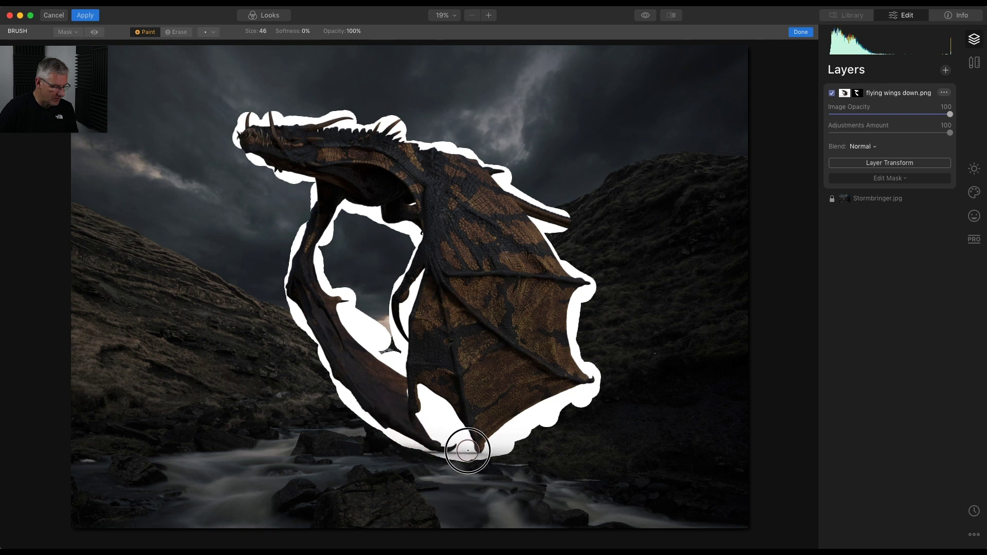
{"action": "mouse_move", "coordinate": [397, 134]}
{"action": "left_mouse_down"}
{"action": "mouse_move", "coordinate": [269, 121]}
{"action": "mouse_move", "coordinate": [249, 132]}
{"action": "mouse_move", "coordinate": [281, 172]}
{"action": "left_mouse_up"}
{"action": "left_click_drag", "start_coordinate": [564, 222], "coordinate": [635, 229]}
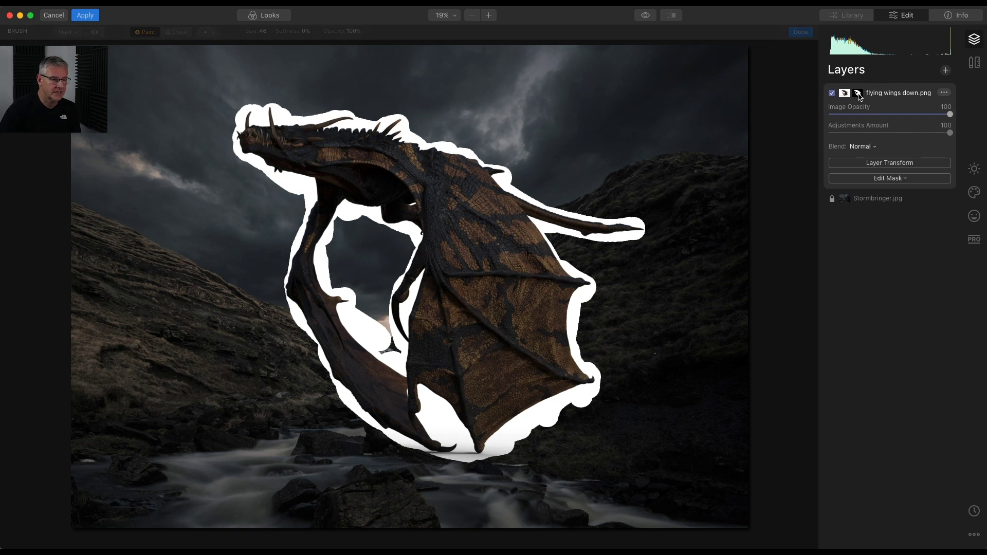
Fill the dragon's mask, move the dragon up and left, then invert the mask
{"action": "right_click", "coordinate": [858, 95]}
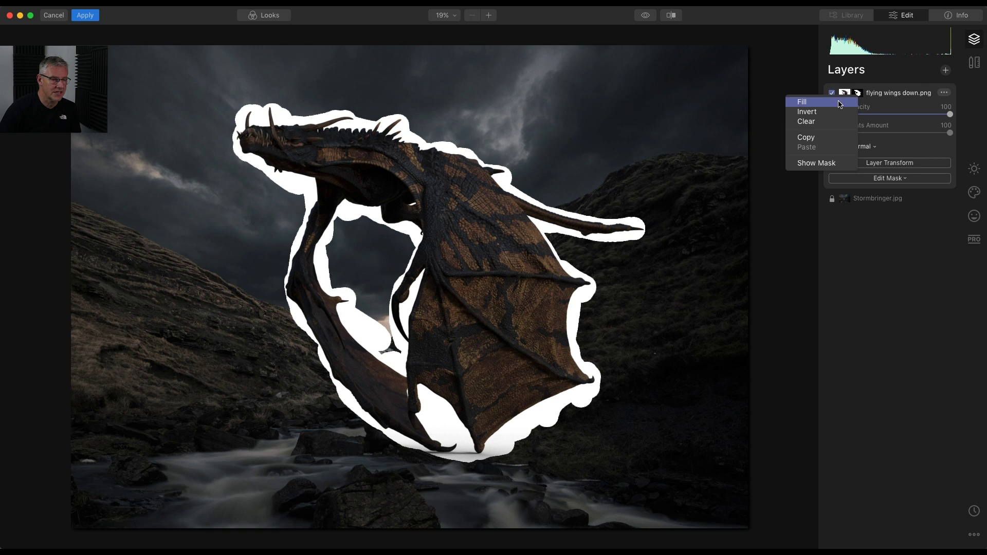
{"action": "left_click", "coordinate": [840, 103]}
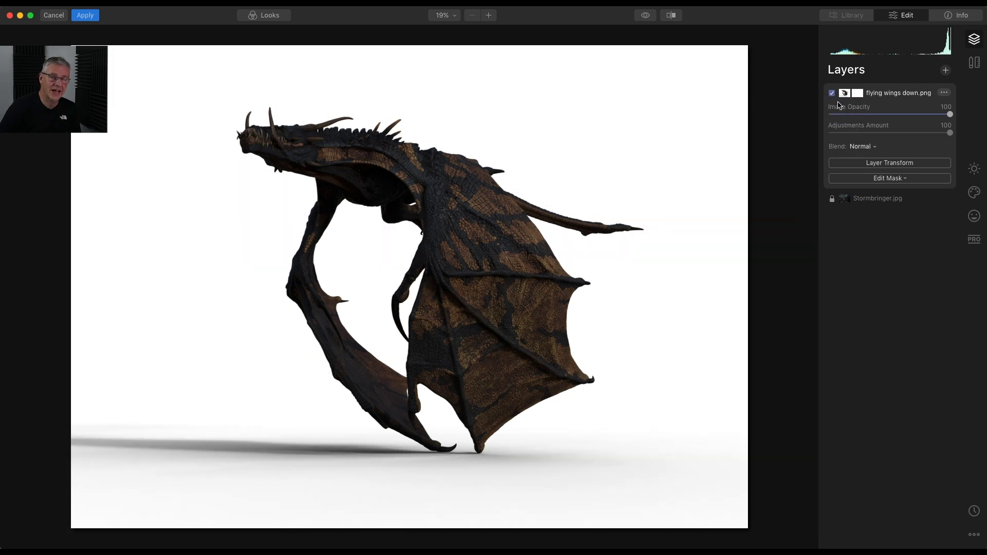
{"action": "left_click", "coordinate": [896, 166]}
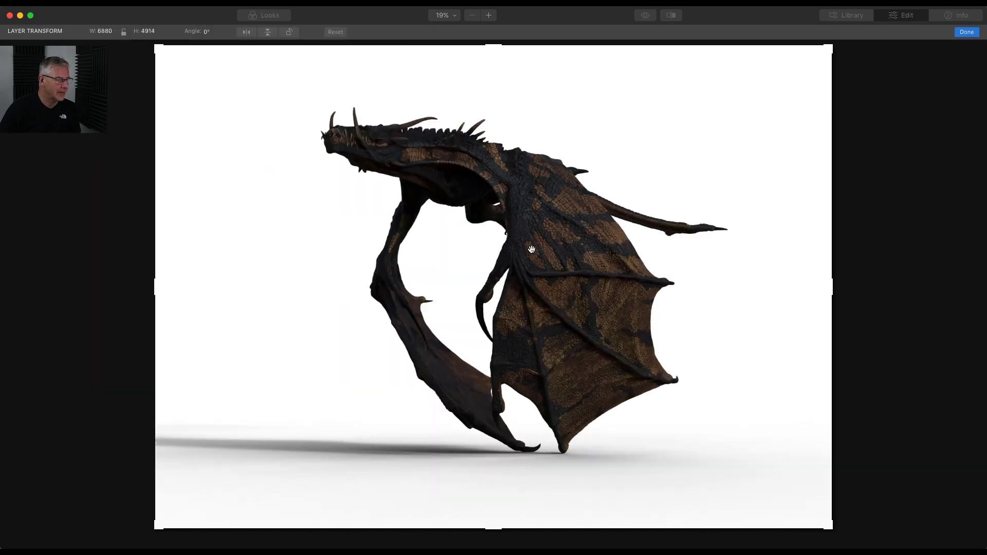
{"action": "left_click_drag", "start_coordinate": [532, 250], "coordinate": [487, 220]}
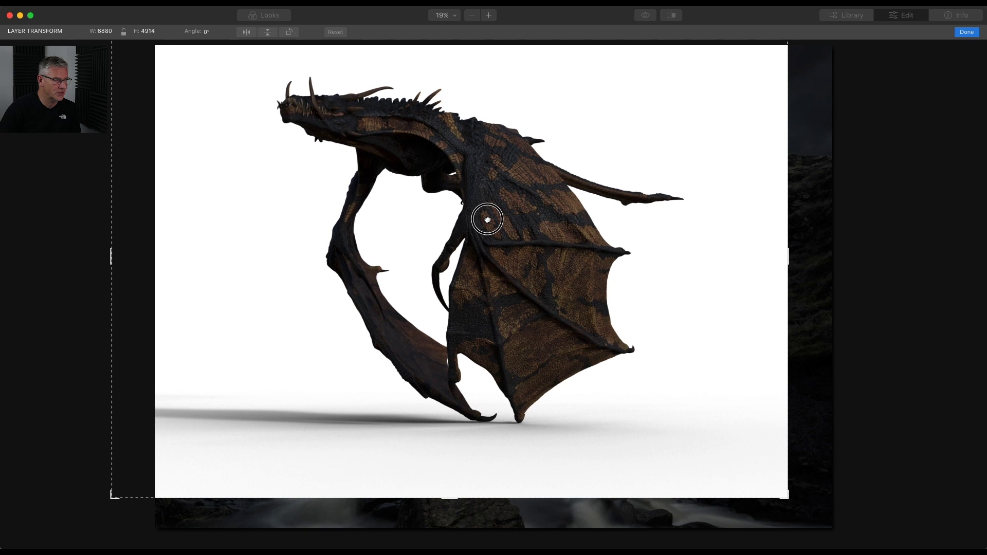
{"action": "left_click", "coordinate": [966, 32]}
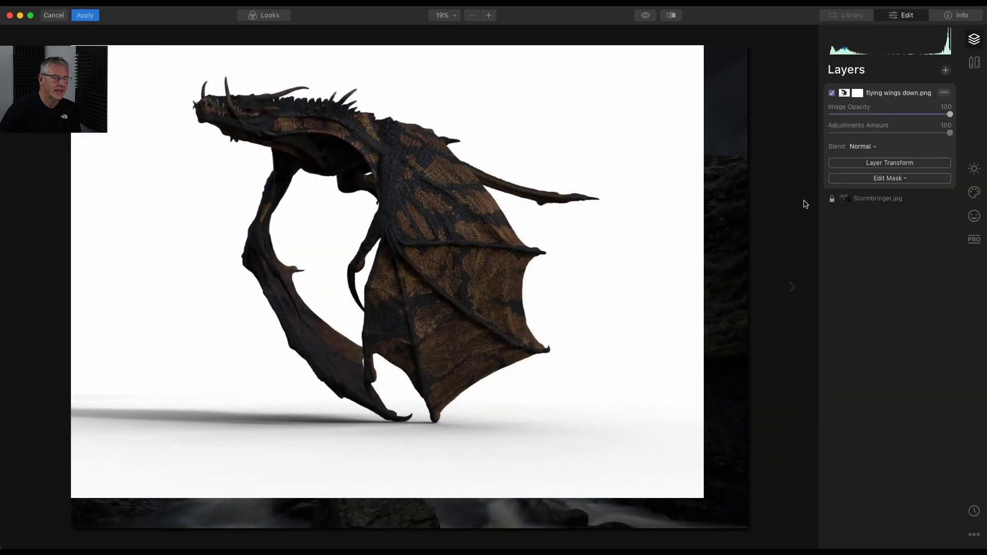
{"action": "right_click", "coordinate": [861, 97]}
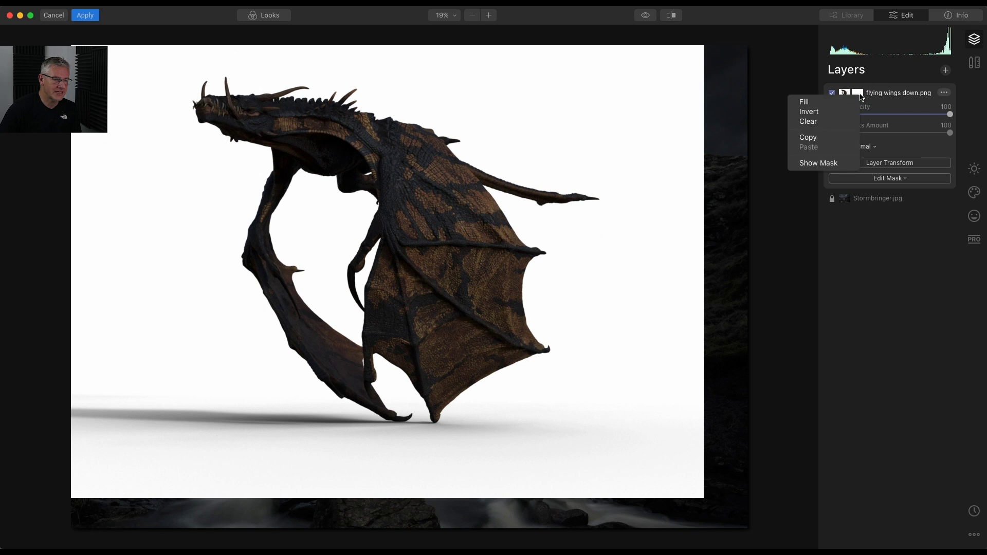
{"action": "left_click", "coordinate": [843, 113]}
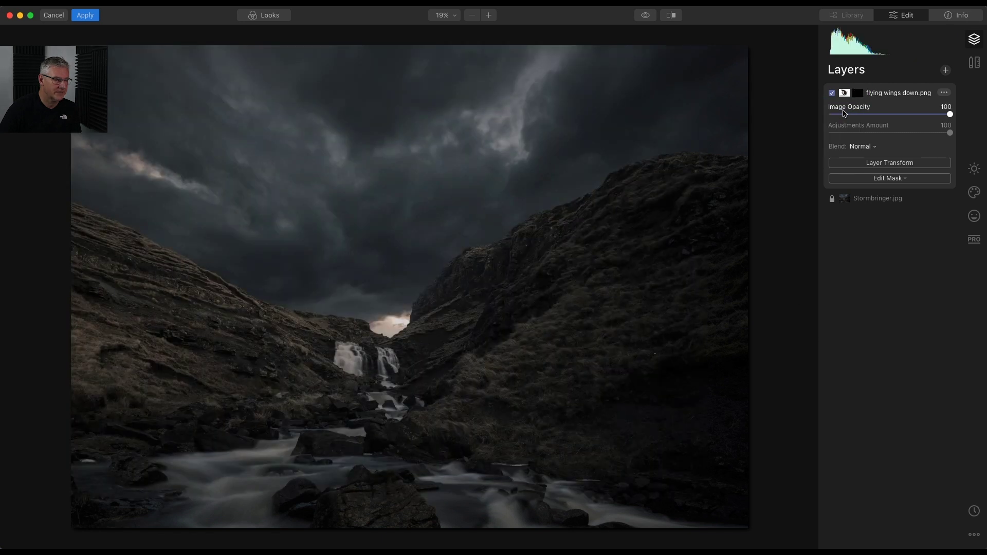
Switch the mask to Brush and paint the dragon's head, body and near wing back in
{"action": "left_click", "coordinate": [891, 181]}
{"action": "left_click", "coordinate": [880, 194]}
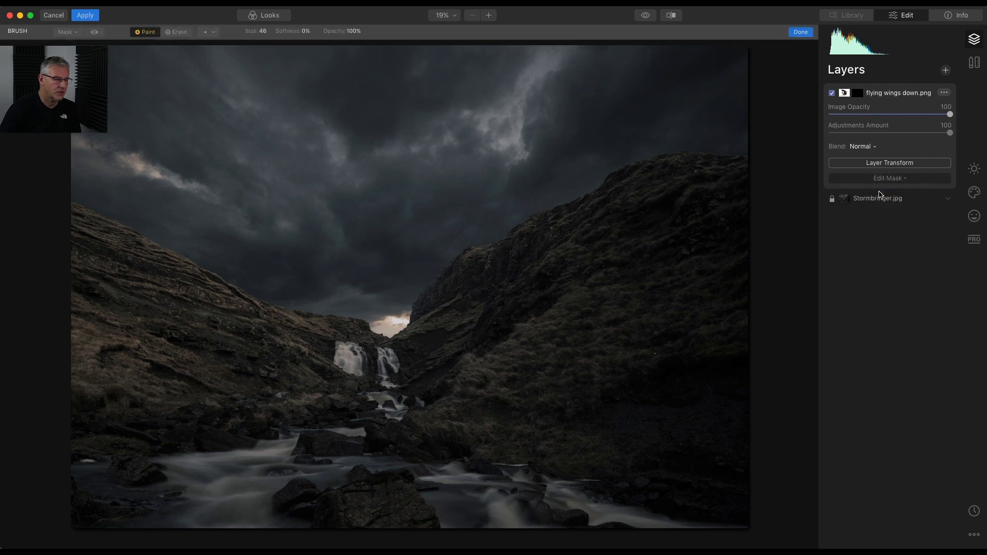
{"action": "mouse_move", "coordinate": [211, 117]}
{"action": "left_mouse_down"}
{"action": "mouse_move", "coordinate": [187, 114]}
{"action": "mouse_move", "coordinate": [202, 90]}
{"action": "mouse_move", "coordinate": [213, 110]}
{"action": "mouse_move", "coordinate": [225, 86]}
{"action": "mouse_move", "coordinate": [225, 104]}
{"action": "mouse_move", "coordinate": [225, 82]}
{"action": "mouse_move", "coordinate": [226, 115]}
{"action": "mouse_move", "coordinate": [207, 118]}
{"action": "mouse_move", "coordinate": [232, 130]}
{"action": "mouse_move", "coordinate": [249, 126]}
{"action": "mouse_move", "coordinate": [244, 107]}
{"action": "mouse_move", "coordinate": [257, 106]}
{"action": "mouse_move", "coordinate": [246, 99]}
{"action": "mouse_move", "coordinate": [293, 99]}
{"action": "mouse_move", "coordinate": [274, 102]}
{"action": "mouse_move", "coordinate": [299, 90]}
{"action": "mouse_move", "coordinate": [298, 100]}
{"action": "mouse_move", "coordinate": [241, 118]}
{"action": "mouse_move", "coordinate": [284, 123]}
{"action": "mouse_move", "coordinate": [285, 140]}
{"action": "mouse_move", "coordinate": [246, 136]}
{"action": "mouse_move", "coordinate": [292, 151]}
{"action": "mouse_move", "coordinate": [286, 145]}
{"action": "mouse_move", "coordinate": [279, 173]}
{"action": "mouse_move", "coordinate": [290, 177]}
{"action": "mouse_move", "coordinate": [294, 136]}
{"action": "mouse_move", "coordinate": [349, 143]}
{"action": "mouse_move", "coordinate": [333, 119]}
{"action": "mouse_move", "coordinate": [351, 95]}
{"action": "mouse_move", "coordinate": [328, 111]}
{"action": "mouse_move", "coordinate": [337, 94]}
{"action": "mouse_move", "coordinate": [393, 133]}
{"action": "mouse_move", "coordinate": [356, 162]}
{"action": "mouse_move", "coordinate": [304, 145]}
{"action": "mouse_move", "coordinate": [337, 174]}
{"action": "mouse_move", "coordinate": [302, 164]}
{"action": "mouse_move", "coordinate": [353, 191]}
{"action": "mouse_move", "coordinate": [335, 168]}
{"action": "mouse_move", "coordinate": [354, 164]}
{"action": "mouse_move", "coordinate": [361, 187]}
{"action": "mouse_move", "coordinate": [380, 150]}
{"action": "mouse_move", "coordinate": [393, 167]}
{"action": "mouse_move", "coordinate": [389, 125]}
{"action": "mouse_move", "coordinate": [459, 145]}
{"action": "mouse_move", "coordinate": [381, 151]}
{"action": "mouse_move", "coordinate": [426, 187]}
{"action": "mouse_move", "coordinate": [427, 217]}
{"action": "mouse_move", "coordinate": [366, 236]}
{"action": "mouse_move", "coordinate": [378, 262]}
{"action": "mouse_move", "coordinate": [370, 238]}
{"action": "mouse_move", "coordinate": [348, 282]}
{"action": "mouse_move", "coordinate": [371, 271]}
{"action": "mouse_move", "coordinate": [383, 321]}
{"action": "mouse_move", "coordinate": [386, 230]}
{"action": "mouse_move", "coordinate": [423, 207]}
{"action": "mouse_move", "coordinate": [458, 249]}
{"action": "mouse_move", "coordinate": [491, 227]}
{"action": "mouse_move", "coordinate": [465, 157]}
{"action": "mouse_move", "coordinate": [518, 192]}
{"action": "mouse_move", "coordinate": [487, 214]}
{"action": "mouse_move", "coordinate": [516, 239]}
{"action": "mouse_move", "coordinate": [525, 273]}
{"action": "mouse_move", "coordinate": [531, 256]}
{"action": "mouse_move", "coordinate": [535, 269]}
{"action": "mouse_move", "coordinate": [521, 285]}
{"action": "mouse_move", "coordinate": [474, 229]}
{"action": "mouse_move", "coordinate": [496, 331]}
{"action": "mouse_move", "coordinate": [524, 325]}
{"action": "mouse_move", "coordinate": [516, 319]}
{"action": "mouse_move", "coordinate": [547, 359]}
{"action": "mouse_move", "coordinate": [448, 375]}
{"action": "mouse_move", "coordinate": [461, 315]}
{"action": "mouse_move", "coordinate": [432, 390]}
{"action": "mouse_move", "coordinate": [443, 401]}
{"action": "mouse_move", "coordinate": [440, 419]}
{"action": "mouse_move", "coordinate": [375, 335]}
{"action": "mouse_move", "coordinate": [359, 346]}
{"action": "mouse_move", "coordinate": [362, 266]}
{"action": "left_mouse_up"}
Paint in the dragon's dangling leg, tail and wing horn tip, then zoom to 50%
{"action": "mouse_move", "coordinate": [285, 177]}
{"action": "left_mouse_down"}
{"action": "mouse_move", "coordinate": [260, 215]}
{"action": "mouse_move", "coordinate": [264, 280]}
{"action": "mouse_move", "coordinate": [252, 261]}
{"action": "mouse_move", "coordinate": [267, 252]}
{"action": "mouse_move", "coordinate": [284, 280]}
{"action": "mouse_move", "coordinate": [282, 311]}
{"action": "mouse_move", "coordinate": [305, 333]}
{"action": "left_mouse_up"}
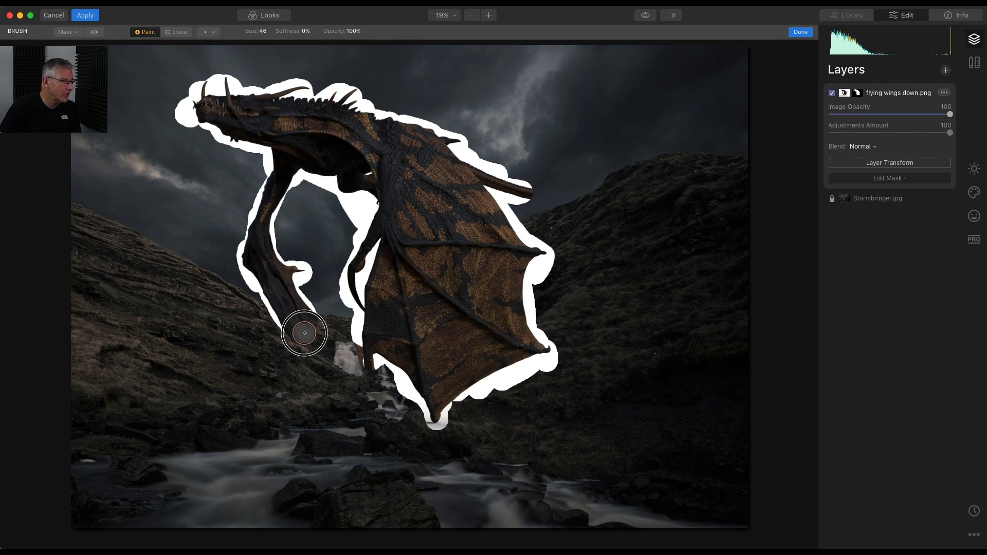
{"action": "mouse_move", "coordinate": [306, 330]}
{"action": "left_mouse_down"}
{"action": "mouse_move", "coordinate": [365, 348]}
{"action": "mouse_move", "coordinate": [292, 319]}
{"action": "mouse_move", "coordinate": [331, 357]}
{"action": "mouse_move", "coordinate": [294, 326]}
{"action": "mouse_move", "coordinate": [307, 348]}
{"action": "mouse_move", "coordinate": [292, 327]}
{"action": "mouse_move", "coordinate": [347, 384]}
{"action": "left_mouse_up"}
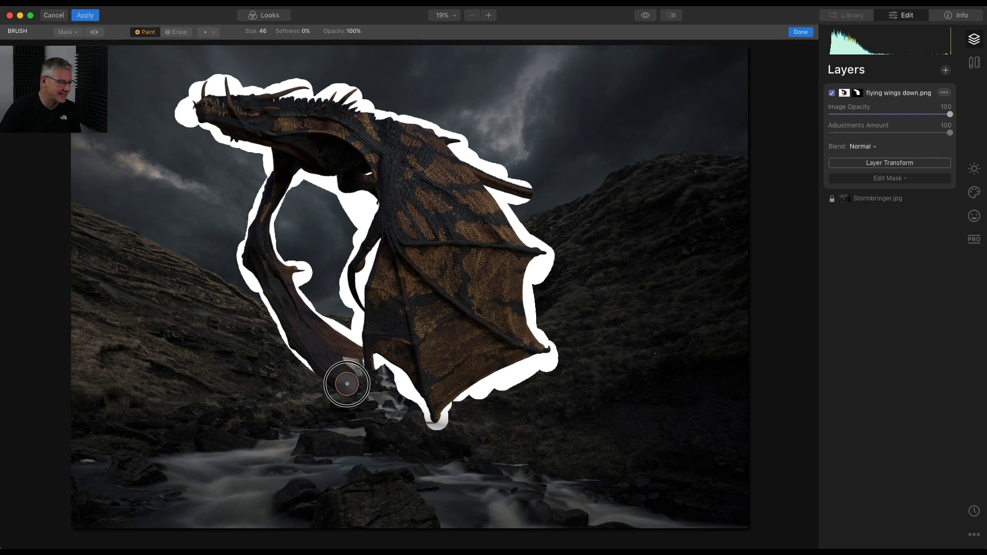
{"action": "mouse_move", "coordinate": [347, 384]}
{"action": "left_mouse_down"}
{"action": "mouse_move", "coordinate": [378, 394]}
{"action": "mouse_move", "coordinate": [348, 383]}
{"action": "mouse_move", "coordinate": [373, 372]}
{"action": "mouse_move", "coordinate": [375, 356]}
{"action": "mouse_move", "coordinate": [360, 363]}
{"action": "mouse_move", "coordinate": [375, 408]}
{"action": "mouse_move", "coordinate": [308, 353]}
{"action": "mouse_move", "coordinate": [368, 407]}
{"action": "mouse_move", "coordinate": [418, 421]}
{"action": "mouse_move", "coordinate": [384, 414]}
{"action": "mouse_move", "coordinate": [399, 423]}
{"action": "mouse_move", "coordinate": [354, 377]}
{"action": "mouse_move", "coordinate": [364, 352]}
{"action": "left_mouse_up"}
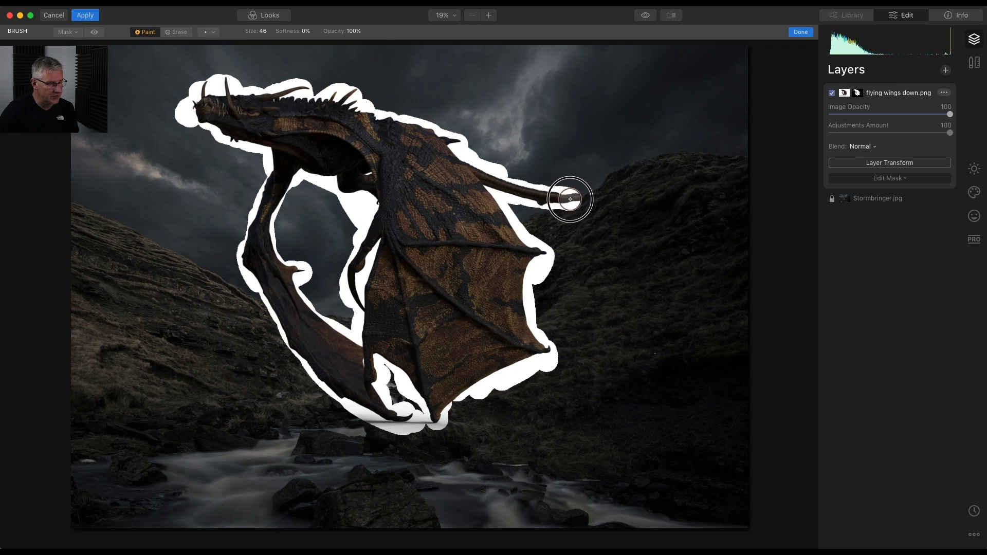
{"action": "mouse_move", "coordinate": [595, 198]}
{"action": "left_mouse_down"}
{"action": "mouse_move", "coordinate": [504, 186]}
{"action": "mouse_move", "coordinate": [424, 215]}
{"action": "left_mouse_up"}
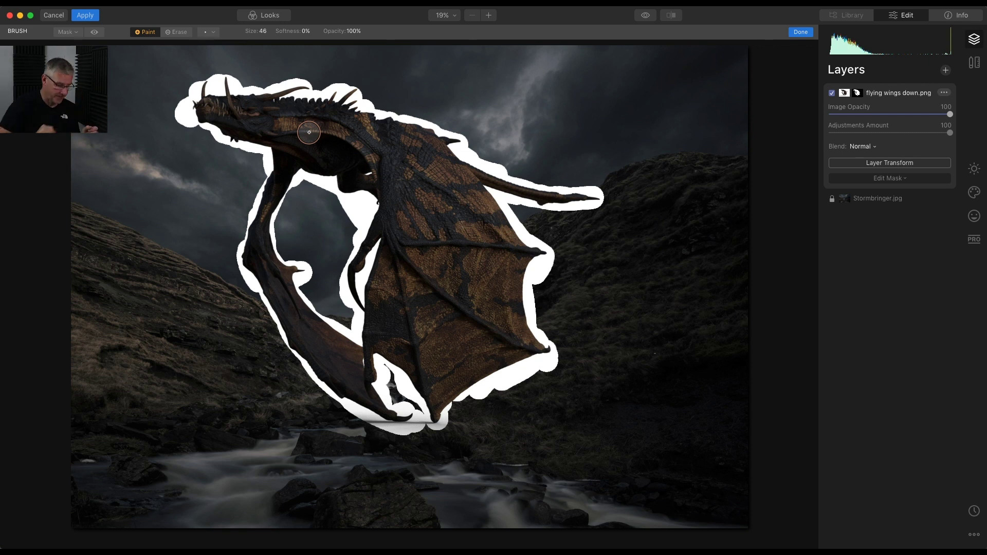
{"action": "left_click", "coordinate": [491, 15]}
{"action": "left_click", "coordinate": [491, 16]}
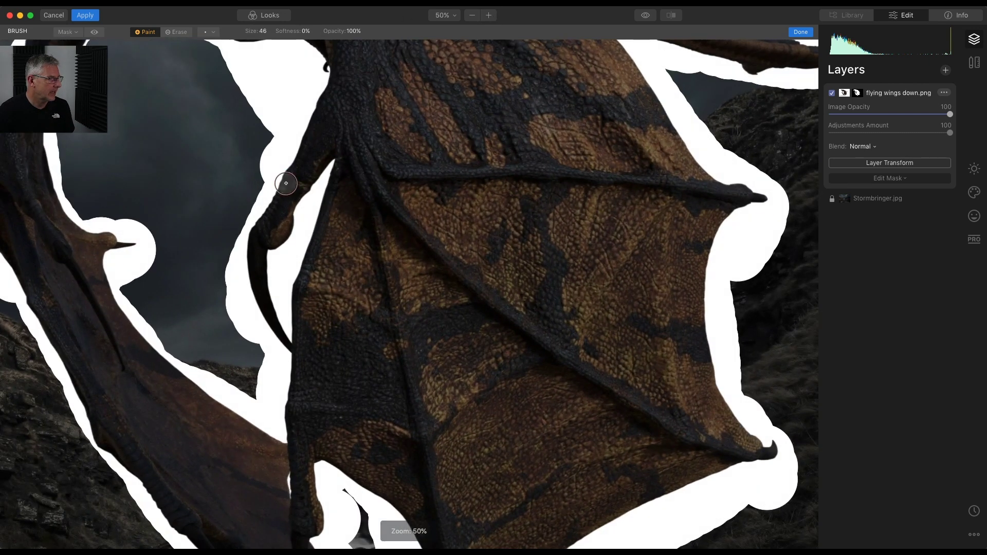
Switch the brush to Erase and remove the white fringe around the claw and wing edges
{"action": "left_click", "coordinate": [175, 32]}
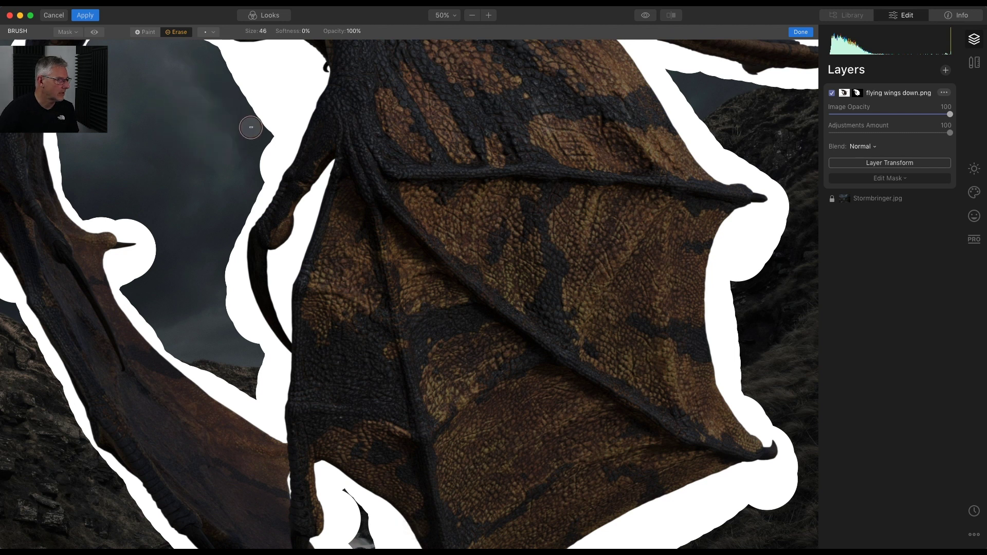
{"action": "mouse_move", "coordinate": [252, 124]}
{"action": "left_mouse_down"}
{"action": "mouse_move", "coordinate": [274, 98]}
{"action": "mouse_move", "coordinate": [257, 137]}
{"action": "mouse_move", "coordinate": [287, 107]}
{"action": "mouse_move", "coordinate": [284, 124]}
{"action": "mouse_move", "coordinate": [296, 115]}
{"action": "mouse_move", "coordinate": [255, 188]}
{"action": "mouse_move", "coordinate": [301, 92]}
{"action": "mouse_move", "coordinate": [302, 64]}
{"action": "mouse_move", "coordinate": [233, 64]}
{"action": "mouse_move", "coordinate": [276, 80]}
{"action": "mouse_move", "coordinate": [243, 86]}
{"action": "mouse_move", "coordinate": [282, 72]}
{"action": "mouse_move", "coordinate": [181, 111]}
{"action": "left_mouse_up"}
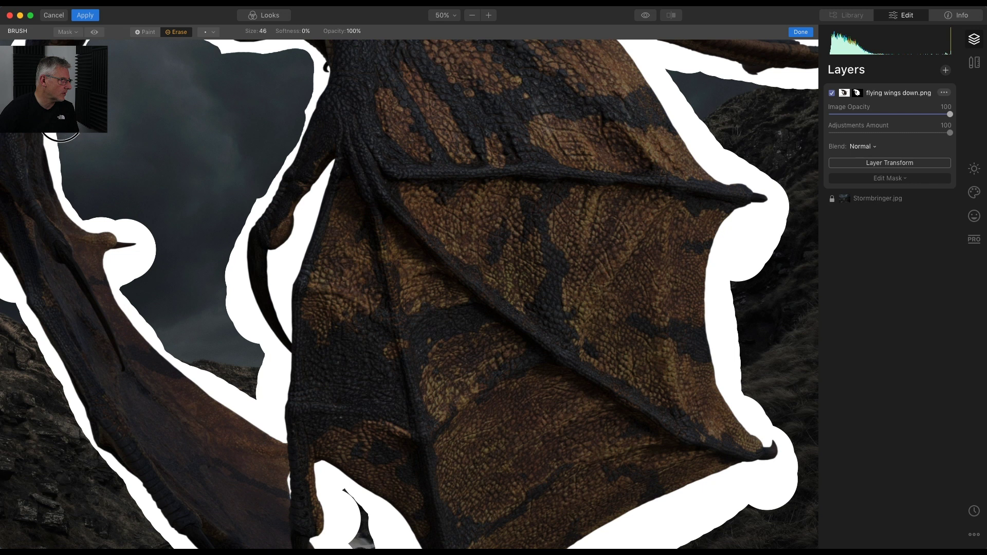
{"action": "mouse_move", "coordinate": [61, 121]}
{"action": "left_mouse_down"}
{"action": "mouse_move", "coordinate": [75, 201]}
{"action": "mouse_move", "coordinate": [148, 233]}
{"action": "mouse_move", "coordinate": [147, 263]}
{"action": "mouse_move", "coordinate": [122, 267]}
{"action": "mouse_move", "coordinate": [141, 296]}
{"action": "mouse_move", "coordinate": [218, 303]}
{"action": "mouse_move", "coordinate": [213, 258]}
{"action": "mouse_move", "coordinate": [169, 286]}
{"action": "mouse_move", "coordinate": [141, 277]}
{"action": "mouse_move", "coordinate": [166, 301]}
{"action": "mouse_move", "coordinate": [228, 302]}
{"action": "mouse_move", "coordinate": [225, 281]}
{"action": "mouse_move", "coordinate": [248, 337]}
{"action": "mouse_move", "coordinate": [273, 366]}
{"action": "mouse_move", "coordinate": [269, 409]}
{"action": "mouse_move", "coordinate": [263, 369]}
{"action": "mouse_move", "coordinate": [258, 402]}
{"action": "mouse_move", "coordinate": [150, 319]}
{"action": "mouse_move", "coordinate": [121, 267]}
{"action": "mouse_move", "coordinate": [153, 246]}
{"action": "left_mouse_up"}
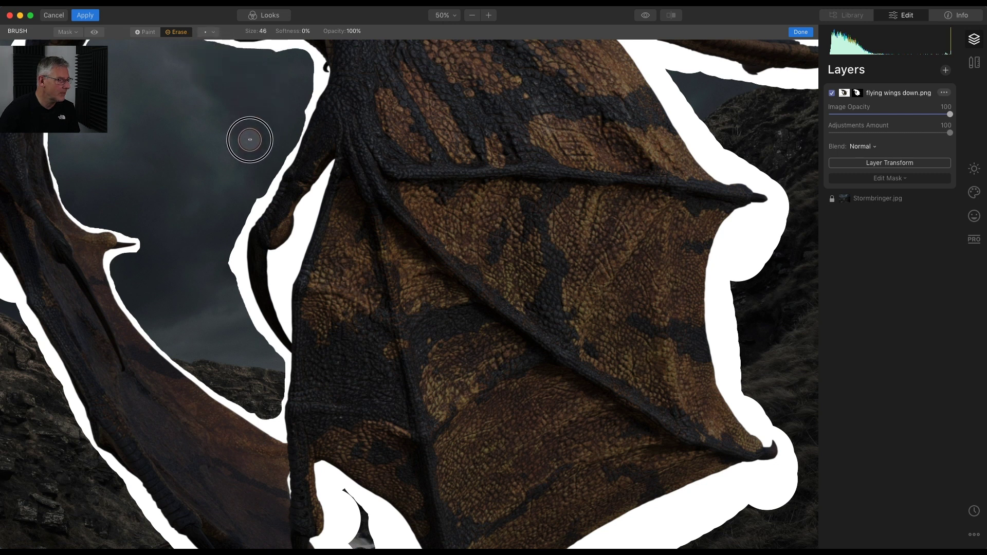
{"action": "mouse_move", "coordinate": [249, 139]}
{"action": "left_mouse_down"}
{"action": "mouse_move", "coordinate": [253, 190]}
{"action": "mouse_move", "coordinate": [231, 229]}
{"action": "mouse_move", "coordinate": [230, 260]}
{"action": "mouse_move", "coordinate": [267, 355]}
{"action": "mouse_move", "coordinate": [271, 418]}
{"action": "mouse_move", "coordinate": [234, 391]}
{"action": "mouse_move", "coordinate": [197, 337]}
{"action": "left_mouse_up"}
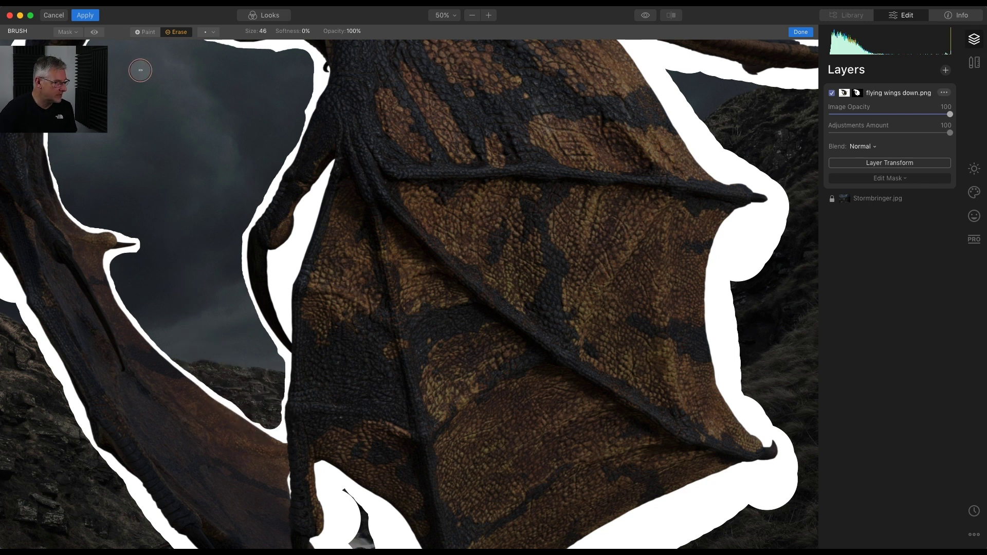
{"action": "key", "text": "space"}
{"action": "left_click_drag", "start_coordinate": [176, 116], "coordinate": [211, 203]}
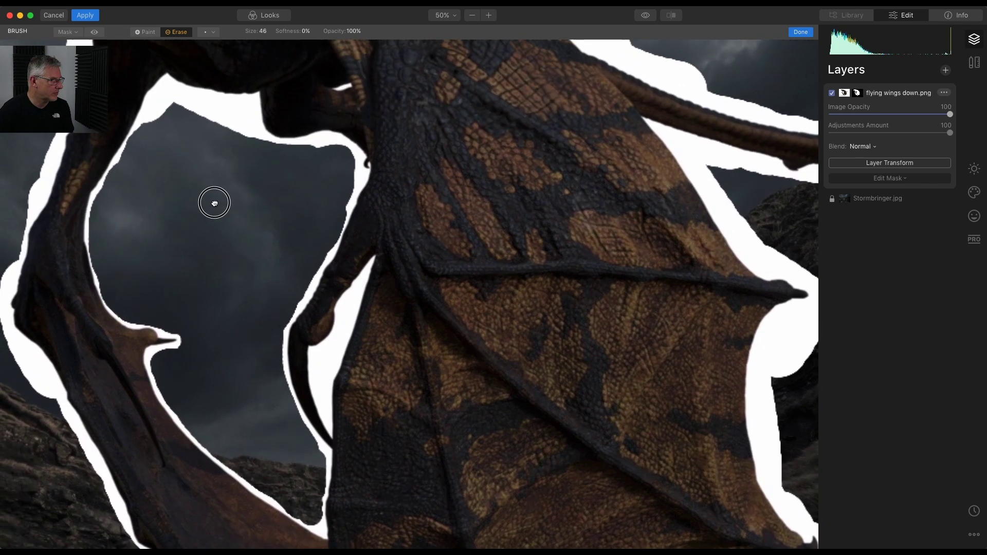
{"action": "mouse_move", "coordinate": [249, 154]}
{"action": "left_mouse_down"}
{"action": "mouse_move", "coordinate": [242, 121]}
{"action": "mouse_move", "coordinate": [190, 103]}
{"action": "mouse_move", "coordinate": [158, 121]}
{"action": "mouse_move", "coordinate": [275, 177]}
{"action": "mouse_move", "coordinate": [255, 144]}
{"action": "mouse_move", "coordinate": [268, 161]}
{"action": "mouse_move", "coordinate": [338, 163]}
{"action": "left_mouse_up"}
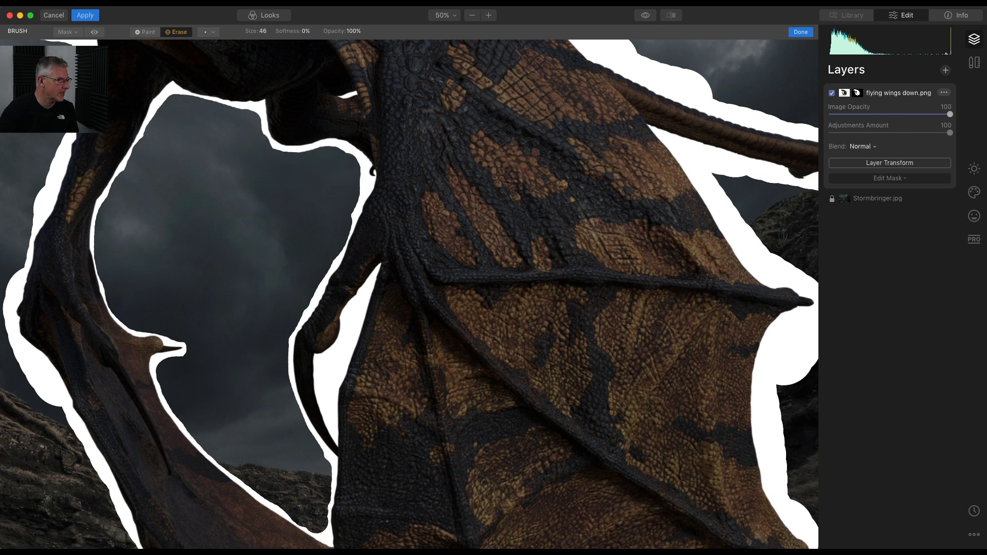
{"action": "mouse_move", "coordinate": [62, 128]}
{"action": "left_mouse_down"}
{"action": "mouse_move", "coordinate": [11, 257]}
{"action": "mouse_move", "coordinate": [2, 311]}
{"action": "mouse_move", "coordinate": [9, 349]}
{"action": "mouse_move", "coordinate": [69, 455]}
{"action": "left_mouse_up"}
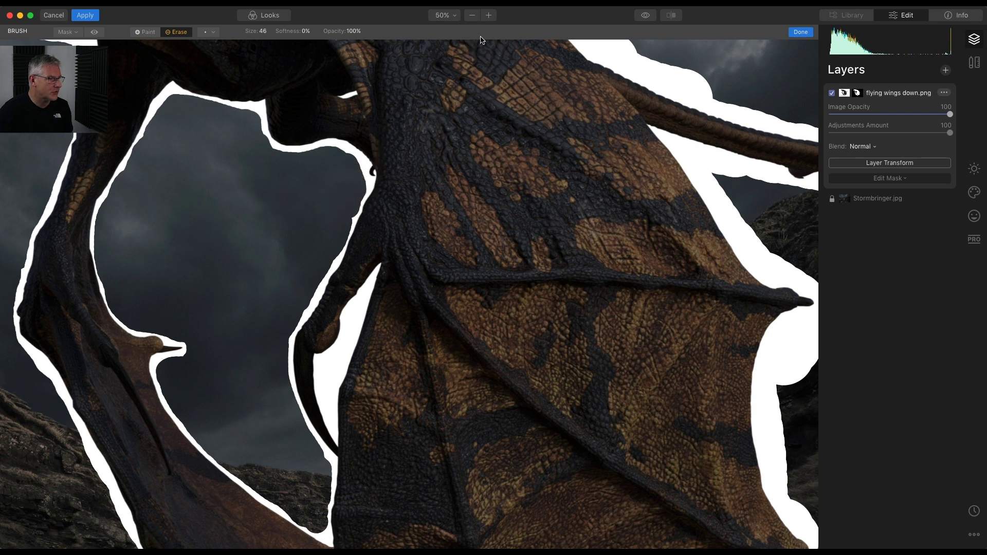
Zoom to 100% and set the Erase brush to 10% softness and size 22
{"action": "left_click", "coordinate": [489, 16]}
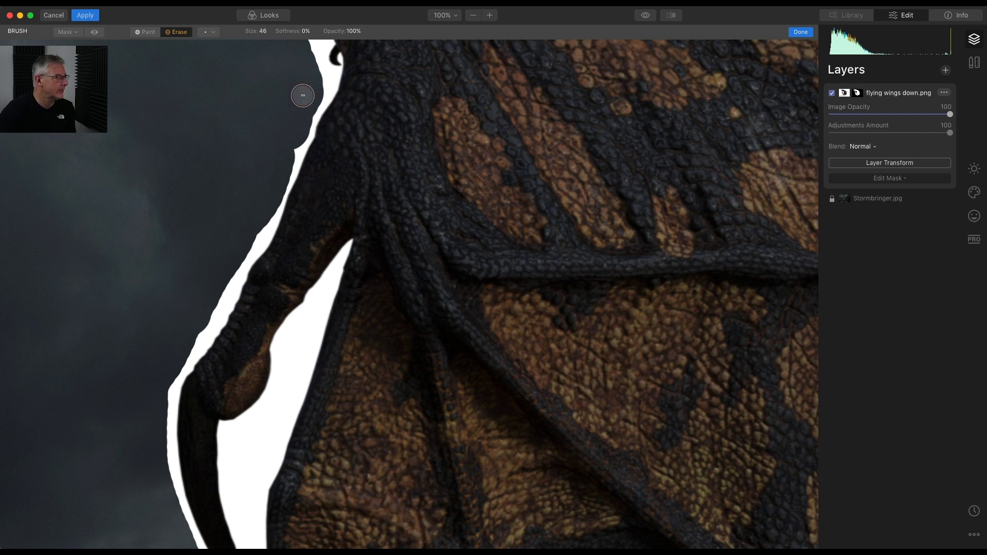
{"action": "left_click", "coordinate": [305, 32]}
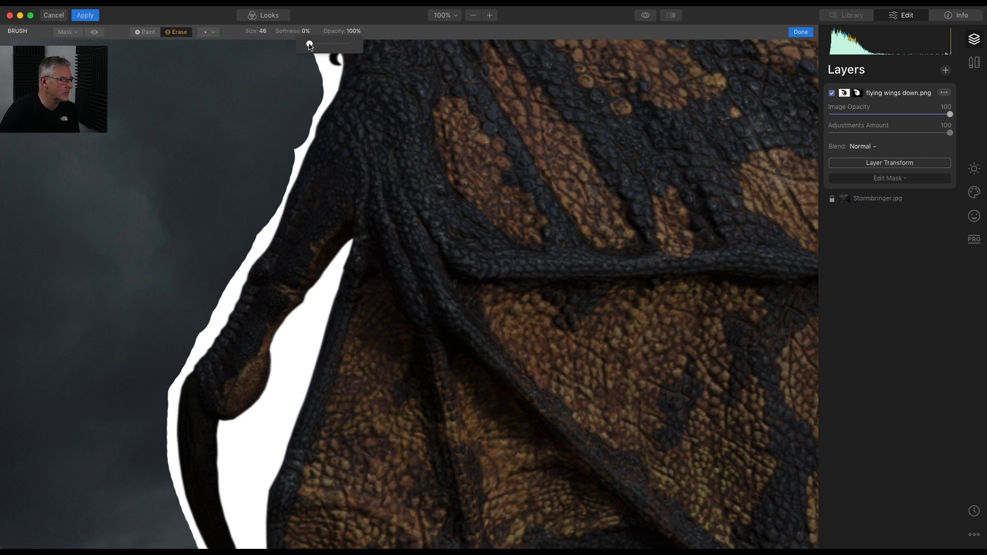
{"action": "left_click_drag", "start_coordinate": [310, 44], "coordinate": [314, 44]}
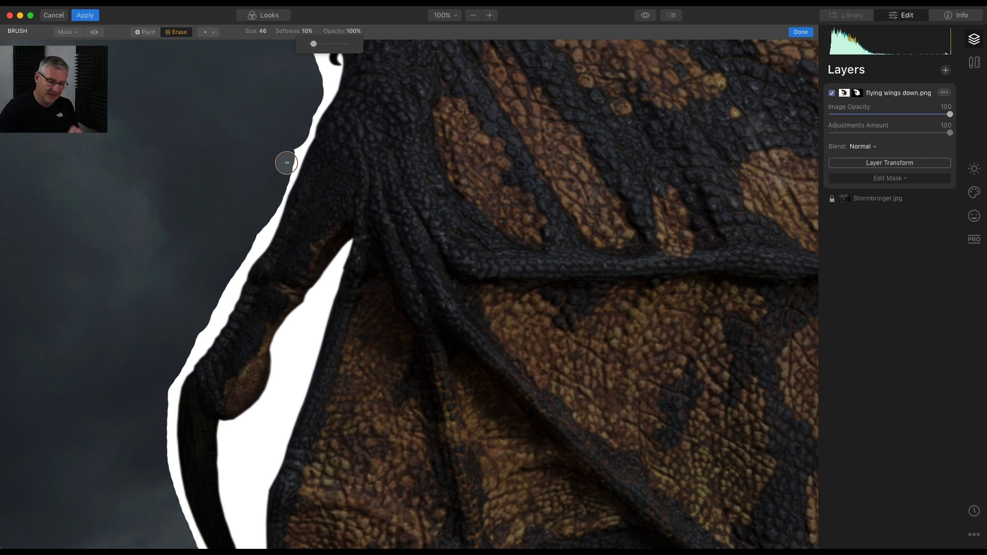
{"action": "key", "text": "bracketleft"}
{"action": "key", "text": "bracketleft"}
{"action": "key", "text": "bracketleft"}
{"action": "key", "text": "bracketleft"}
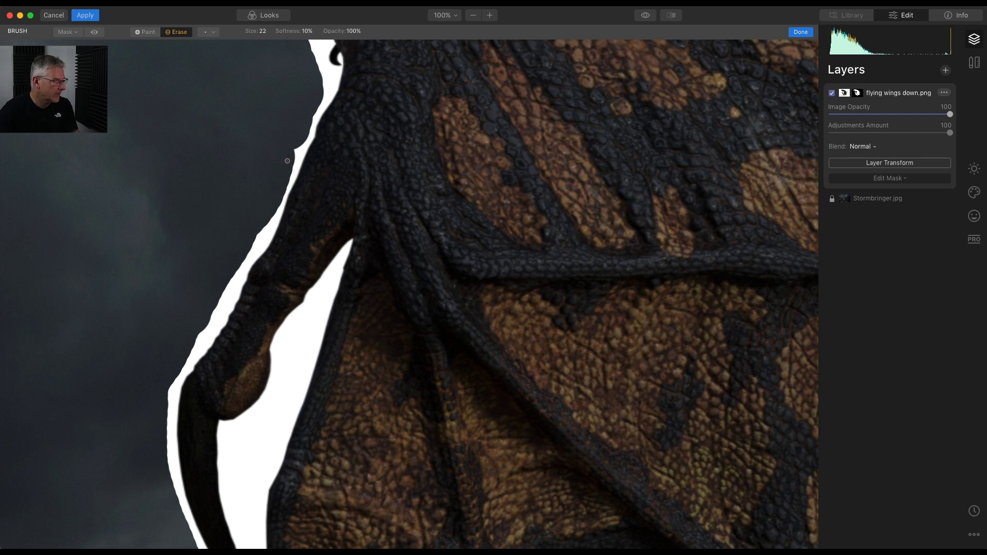
{"action": "scroll", "coordinate": [288, 161], "scroll_direction": "down", "scroll_amount": 1}
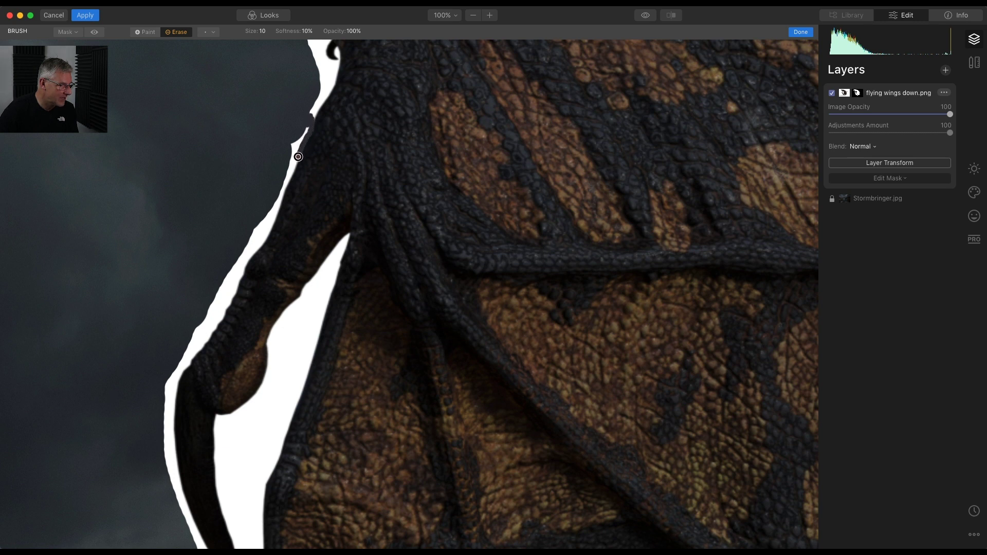
Erase the white halo along the wing's outer edge and down its inner edge
{"action": "left_click_drag", "start_coordinate": [289, 178], "coordinate": [306, 129]}
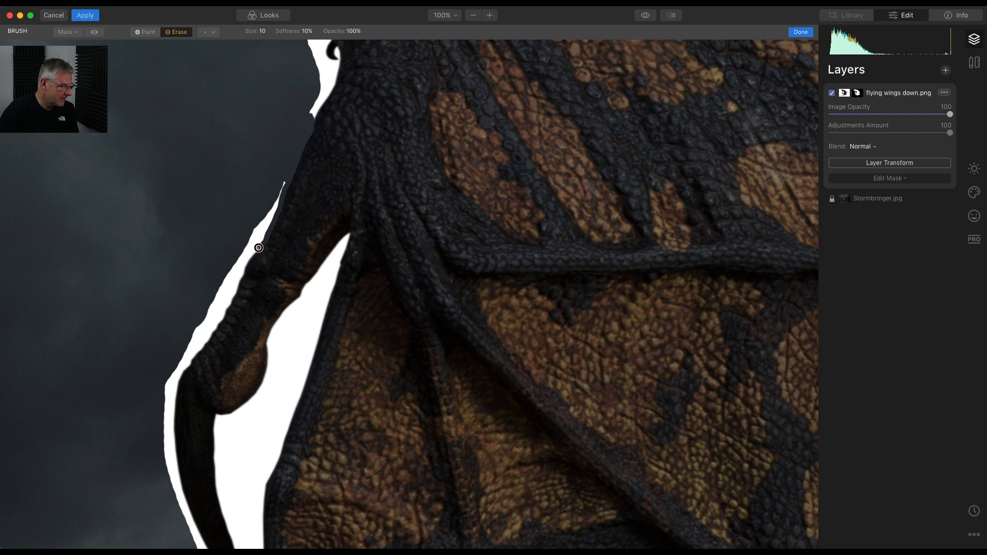
{"action": "mouse_move", "coordinate": [249, 256]}
{"action": "left_mouse_down"}
{"action": "mouse_move", "coordinate": [287, 177]}
{"action": "mouse_move", "coordinate": [243, 253]}
{"action": "mouse_move", "coordinate": [268, 211]}
{"action": "mouse_move", "coordinate": [257, 243]}
{"action": "mouse_move", "coordinate": [264, 220]}
{"action": "mouse_move", "coordinate": [256, 247]}
{"action": "left_mouse_up"}
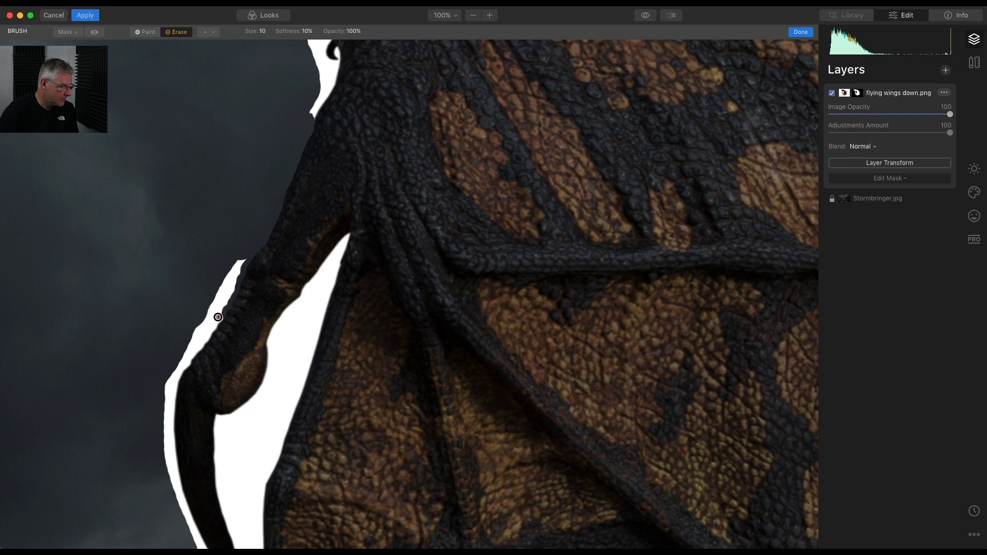
{"action": "mouse_move", "coordinate": [203, 312]}
{"action": "left_mouse_down"}
{"action": "mouse_move", "coordinate": [245, 254]}
{"action": "mouse_move", "coordinate": [235, 287]}
{"action": "left_mouse_up"}
{"action": "left_click_drag", "start_coordinate": [224, 300], "coordinate": [228, 274]}
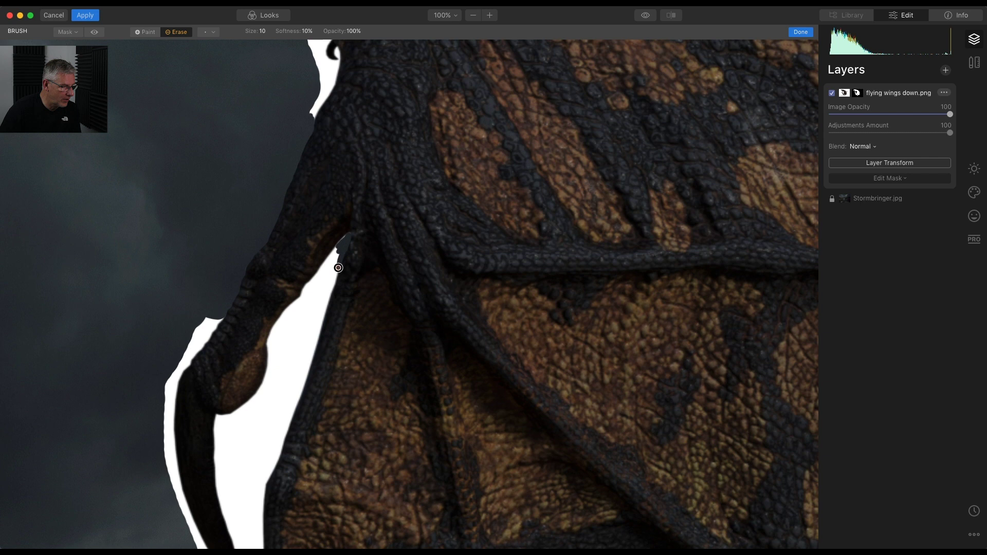
{"action": "left_click_drag", "start_coordinate": [332, 289], "coordinate": [323, 311]}
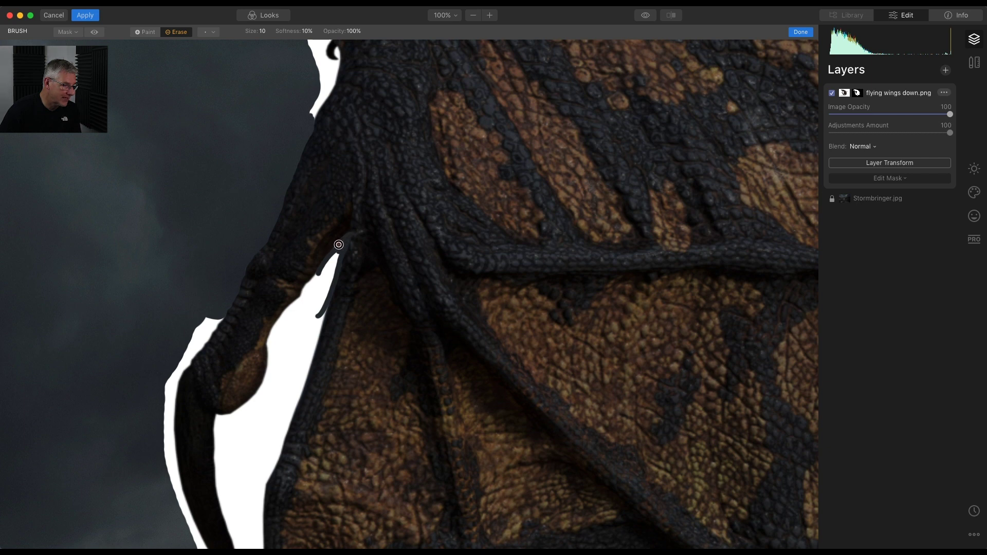
{"action": "left_click_drag", "start_coordinate": [331, 255], "coordinate": [321, 288]}
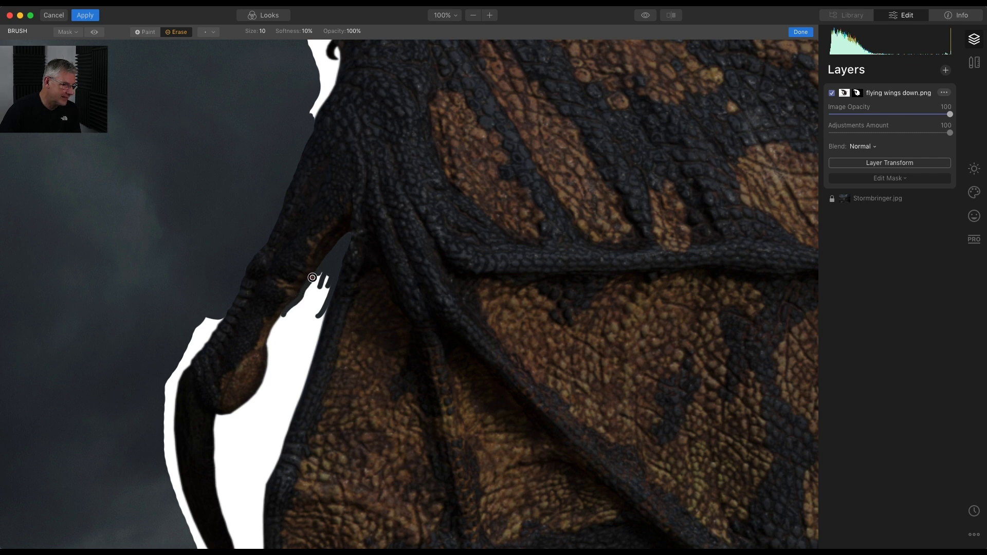
Erase fringe along the lower wing's inner edge, then clear the fold at brush size 58
{"action": "left_click_drag", "start_coordinate": [283, 316], "coordinate": [282, 322]}
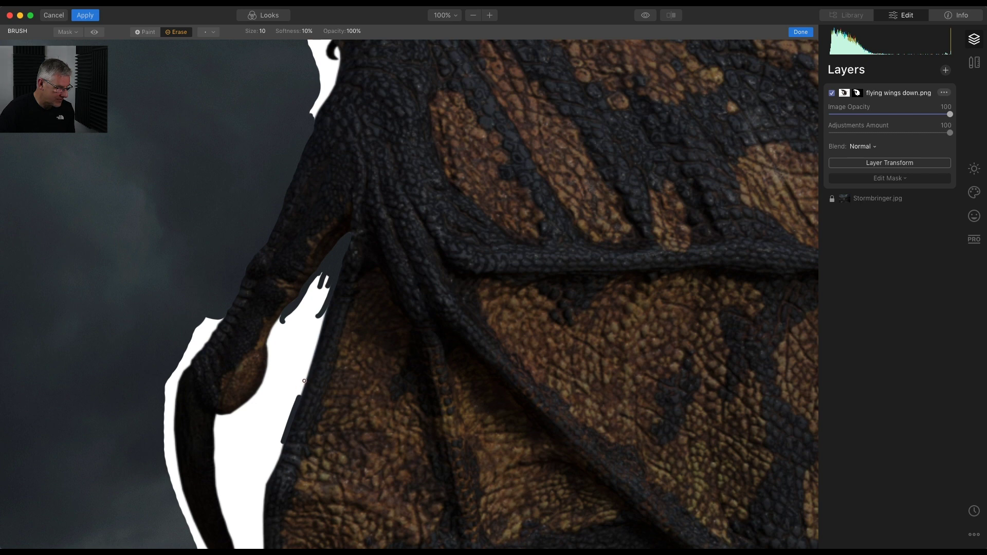
{"action": "left_click_drag", "start_coordinate": [305, 381], "coordinate": [323, 318]}
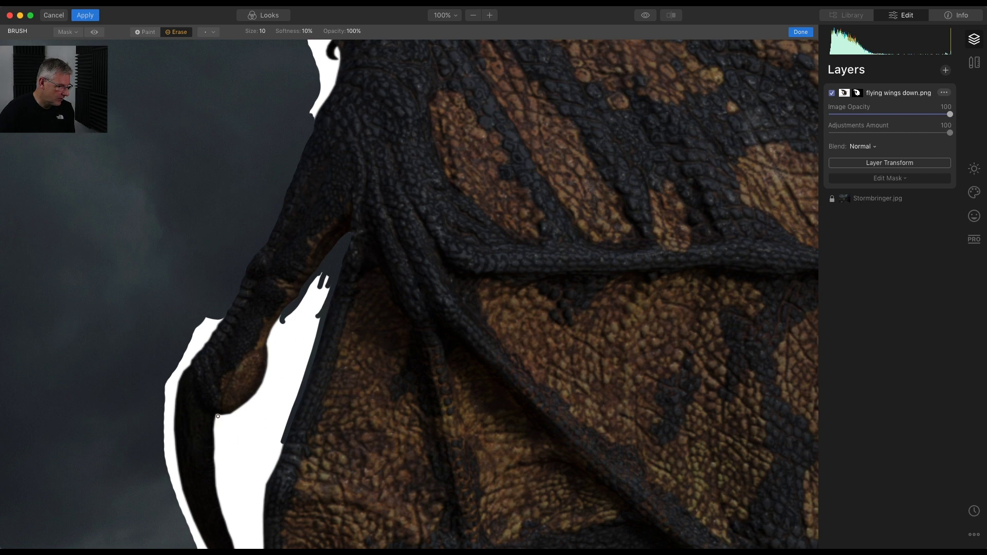
{"action": "left_click_drag", "start_coordinate": [218, 416], "coordinate": [230, 417]}
{"action": "left_click_drag", "start_coordinate": [242, 408], "coordinate": [257, 395]}
{"action": "mouse_move", "coordinate": [266, 370]}
{"action": "left_mouse_down"}
{"action": "mouse_move", "coordinate": [268, 344]}
{"action": "mouse_move", "coordinate": [257, 409]}
{"action": "left_mouse_up"}
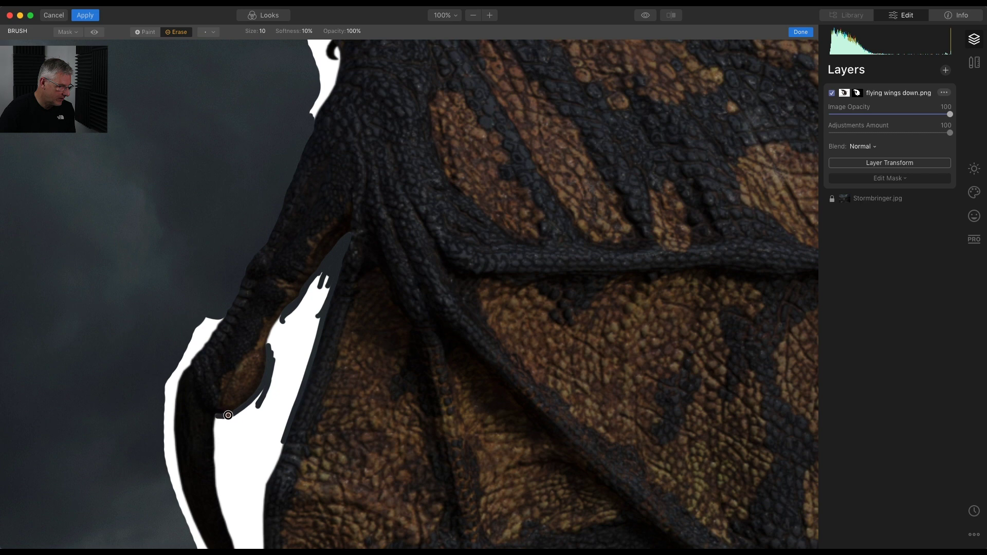
{"action": "mouse_move", "coordinate": [237, 411]}
{"action": "left_mouse_down"}
{"action": "mouse_move", "coordinate": [262, 383]}
{"action": "mouse_move", "coordinate": [246, 413]}
{"action": "mouse_move", "coordinate": [265, 391]}
{"action": "mouse_move", "coordinate": [249, 431]}
{"action": "mouse_move", "coordinate": [241, 428]}
{"action": "mouse_move", "coordinate": [253, 409]}
{"action": "mouse_move", "coordinate": [233, 436]}
{"action": "left_mouse_up"}
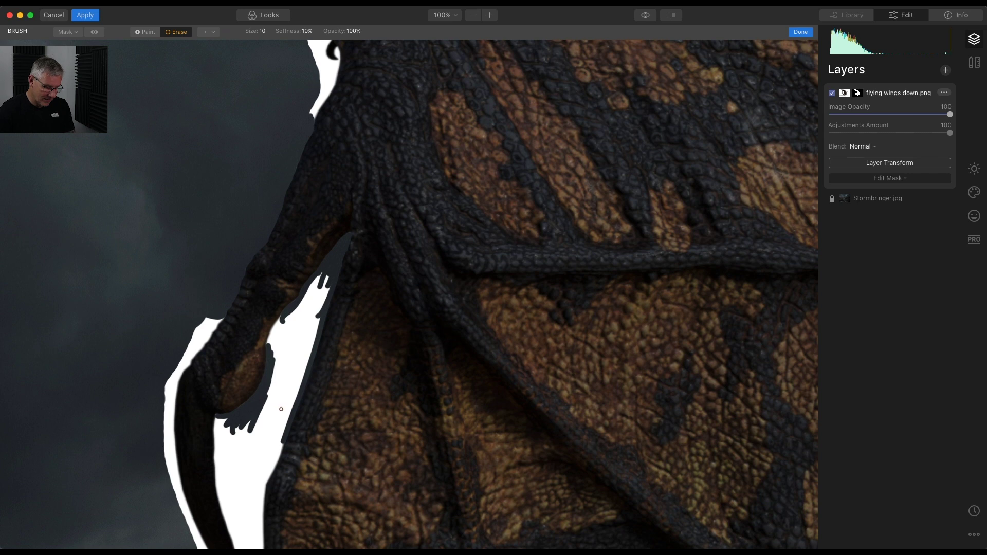
{"action": "key", "text": "bracketright"}
{"action": "key", "text": "bracketright"}
{"action": "key", "text": "bracketright"}
{"action": "key", "text": "bracketright"}
{"action": "key", "text": "bracketright"}
{"action": "mouse_move", "coordinate": [266, 412]}
{"action": "left_mouse_down"}
{"action": "mouse_move", "coordinate": [277, 384]}
{"action": "mouse_move", "coordinate": [269, 429]}
{"action": "mouse_move", "coordinate": [293, 347]}
{"action": "mouse_move", "coordinate": [283, 383]}
{"action": "mouse_move", "coordinate": [284, 356]}
{"action": "mouse_move", "coordinate": [296, 344]}
{"action": "mouse_move", "coordinate": [287, 382]}
{"action": "mouse_move", "coordinate": [308, 319]}
{"action": "mouse_move", "coordinate": [251, 455]}
{"action": "mouse_move", "coordinate": [248, 431]}
{"action": "mouse_move", "coordinate": [241, 441]}
{"action": "mouse_move", "coordinate": [238, 431]}
{"action": "mouse_move", "coordinate": [237, 460]}
{"action": "mouse_move", "coordinate": [274, 416]}
{"action": "mouse_move", "coordinate": [267, 440]}
{"action": "mouse_move", "coordinate": [277, 414]}
{"action": "mouse_move", "coordinate": [249, 436]}
{"action": "left_mouse_up"}
Pan to the head, set brush size 10 and erase along the horn's upper edge
{"action": "scroll", "coordinate": [271, 229], "scroll_direction": "up", "scroll_amount": 10}
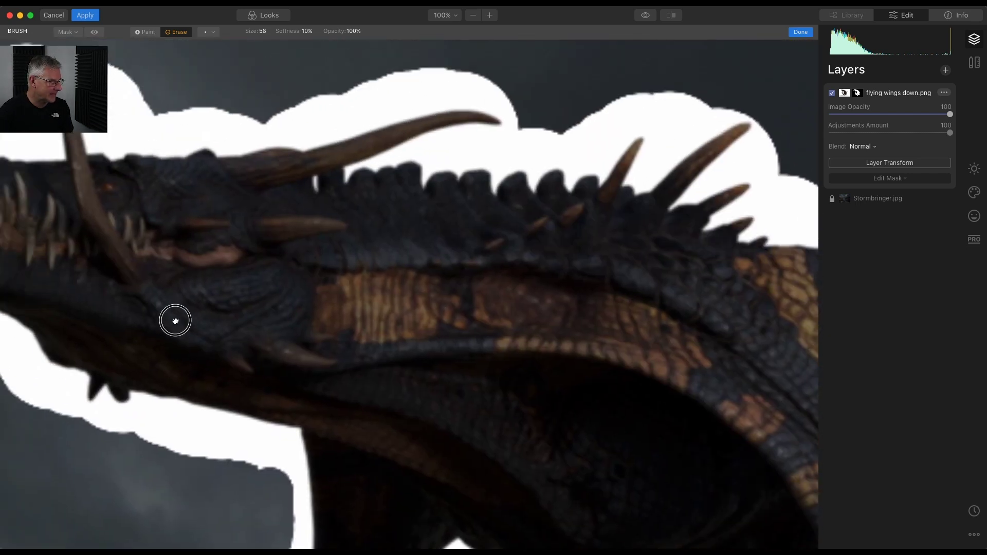
{"action": "left_click_drag", "start_coordinate": [176, 321], "coordinate": [216, 379]}
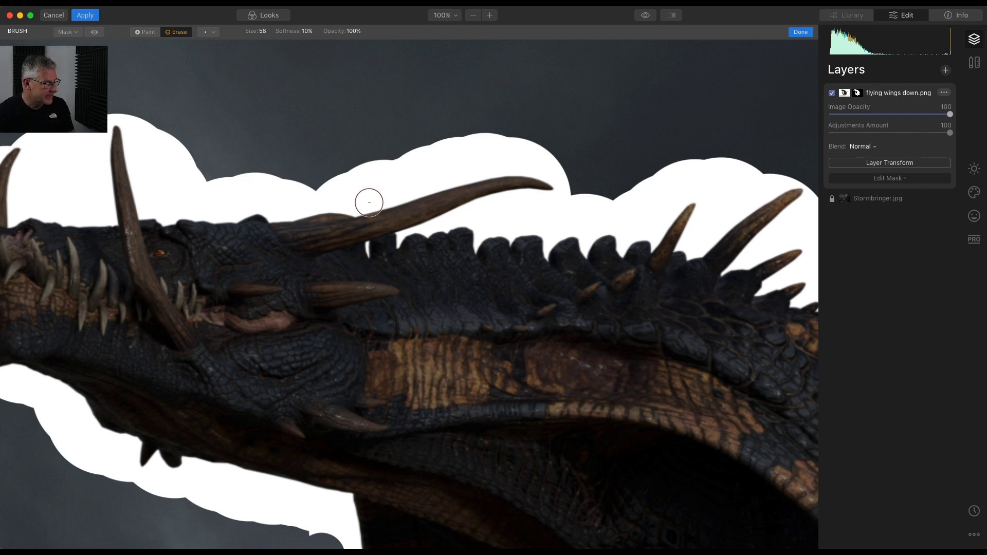
{"action": "key", "text": "bracketleft"}
{"action": "key", "text": "bracketleft"}
{"action": "key", "text": "bracketleft"}
{"action": "key", "text": "bracketleft"}
{"action": "key", "text": "bracketleft"}
{"action": "key", "text": "bracketleft"}
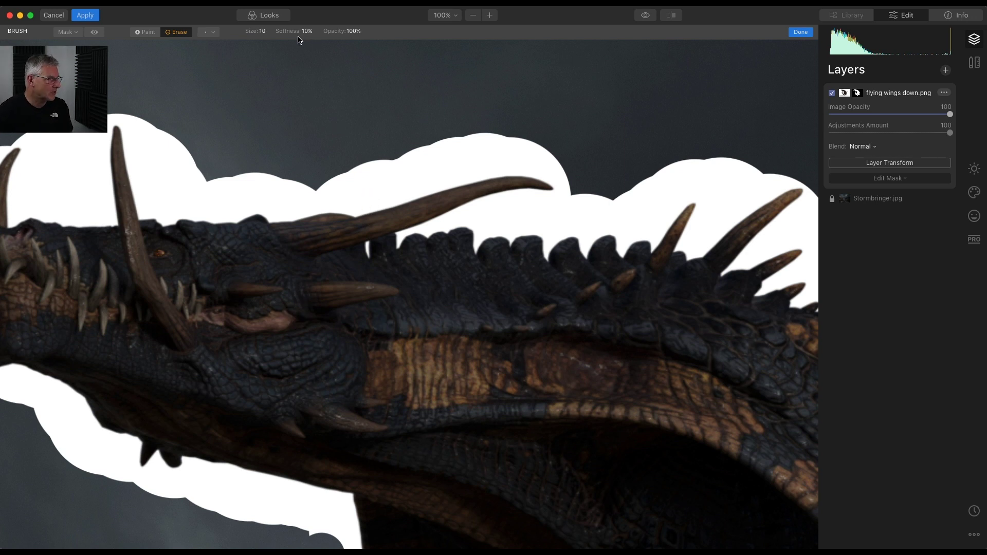
{"action": "left_click", "coordinate": [356, 215]}
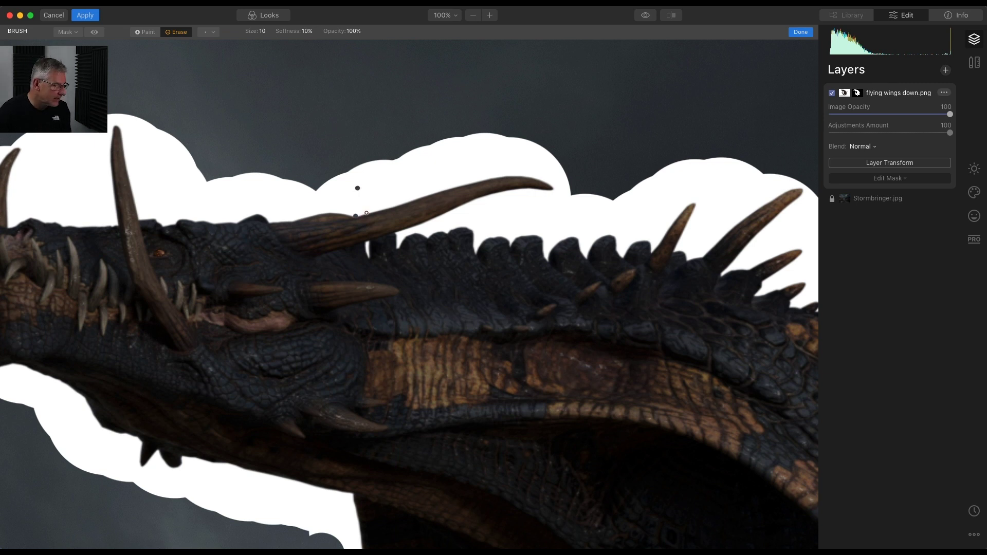
{"action": "left_click", "coordinate": [371, 211], "text": "shift"}
{"action": "left_click", "coordinate": [385, 208], "text": "shift"}
{"action": "left_click", "coordinate": [399, 203], "text": "shift"}
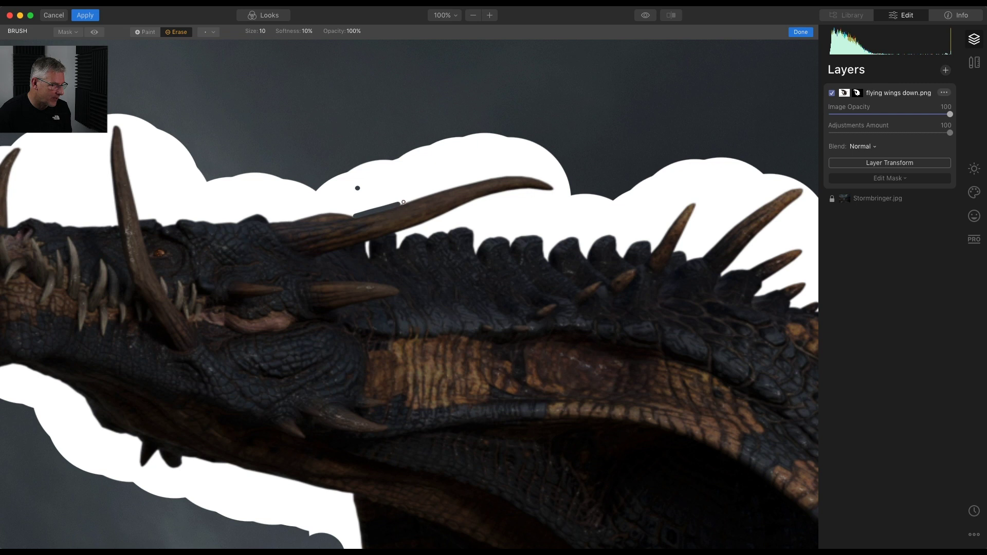
{"action": "left_click", "coordinate": [421, 197], "text": "shift"}
{"action": "left_click", "coordinate": [441, 190], "text": "shift"}
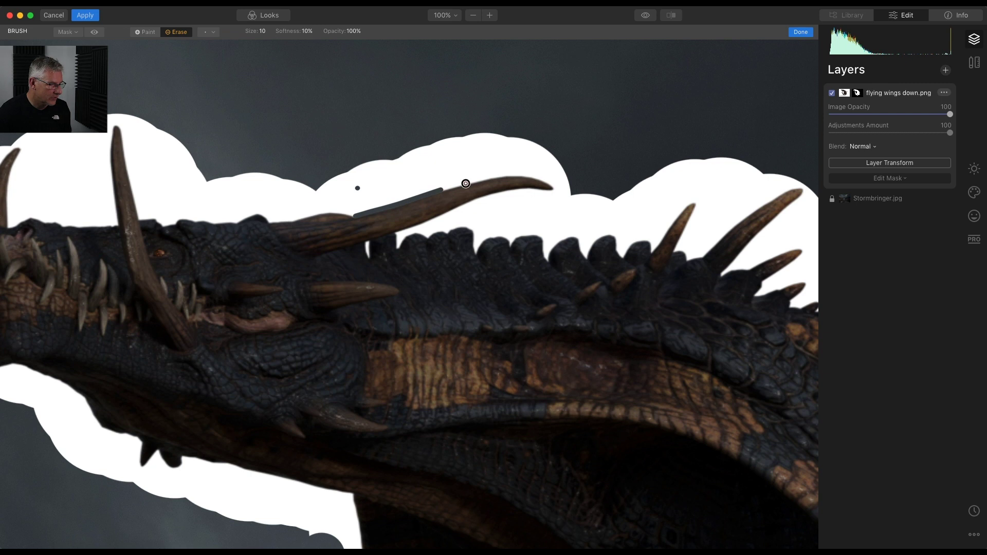
Continue the erase line out to the horn tip and clear the fringe around it
{"action": "left_click", "coordinate": [466, 184], "text": "shift"}
{"action": "left_click", "coordinate": [483, 180], "text": "shift"}
{"action": "left_click", "coordinate": [502, 175], "text": "shift"}
{"action": "left_click", "coordinate": [514, 175], "text": "shift"}
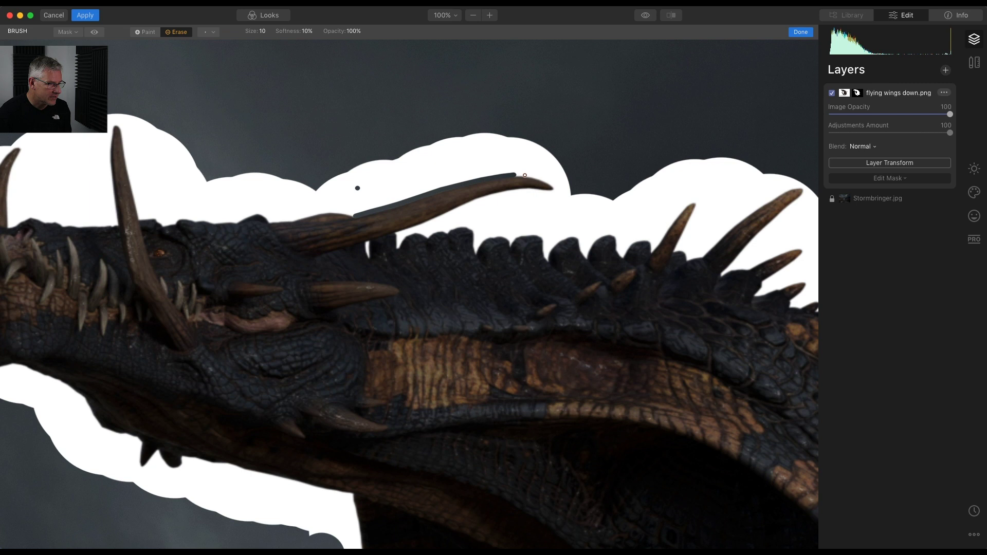
{"action": "left_click", "coordinate": [525, 175], "text": "shift"}
{"action": "left_click", "coordinate": [552, 184], "text": "shift"}
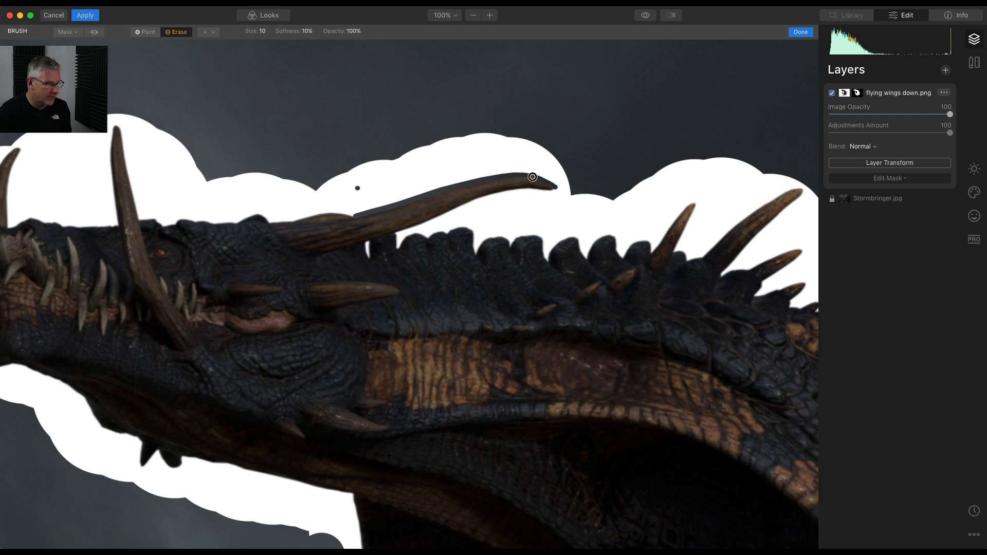
{"action": "left_click_drag", "start_coordinate": [527, 176], "coordinate": [489, 176]}
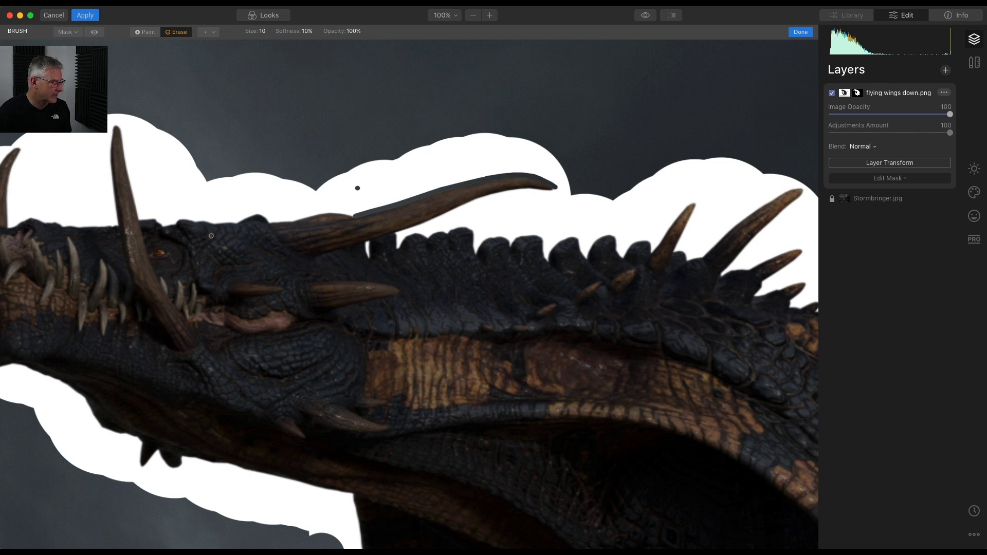
Erase the white fringe along the top of the head and the sliver below the horn
{"action": "left_click_drag", "start_coordinate": [156, 218], "coordinate": [269, 218]}
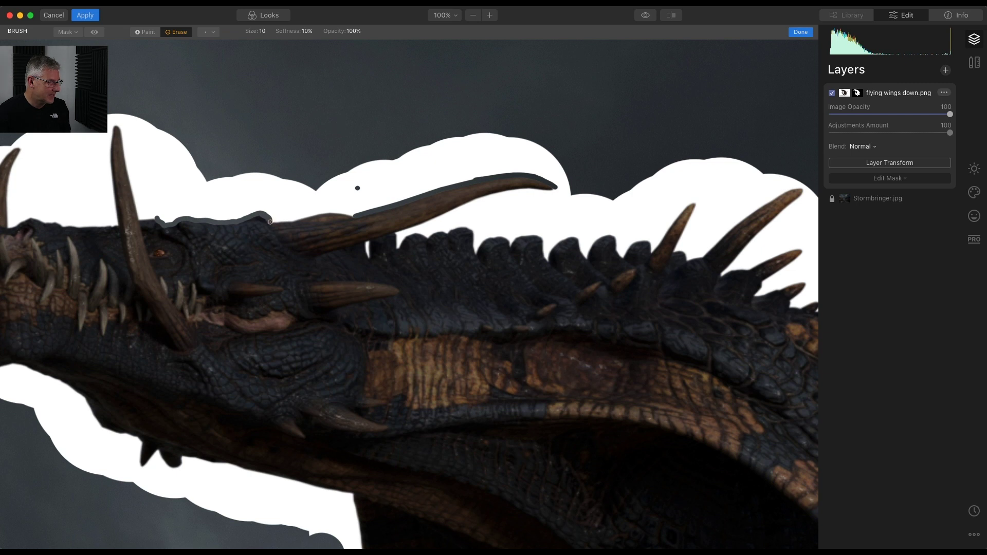
{"action": "left_click_drag", "start_coordinate": [270, 222], "coordinate": [357, 212]}
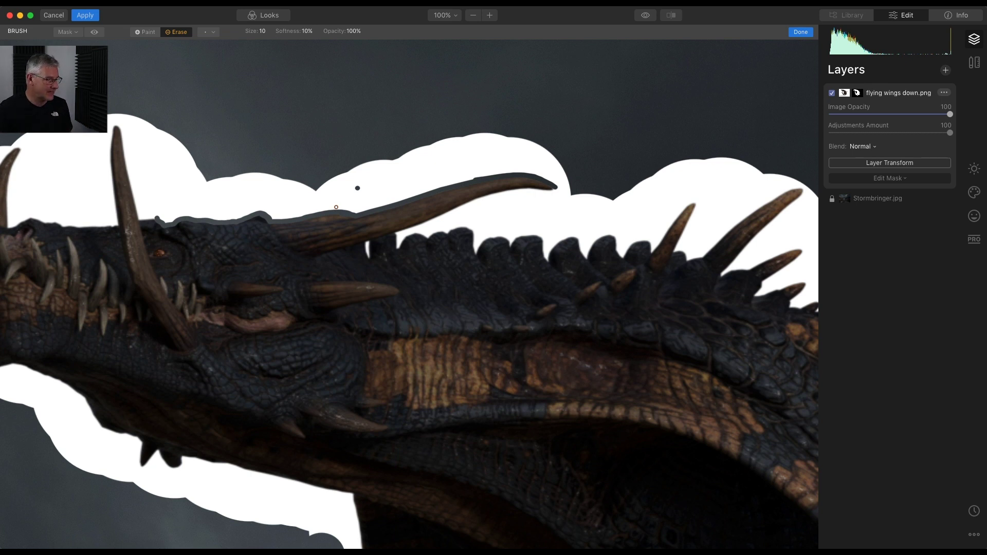
{"action": "left_click_drag", "start_coordinate": [352, 239], "coordinate": [366, 242]}
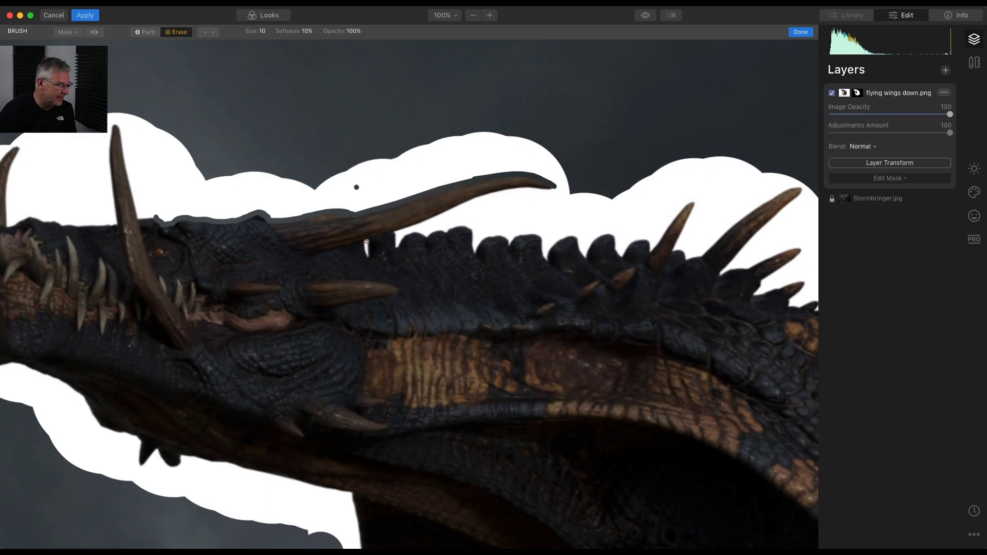
{"action": "mouse_move", "coordinate": [366, 242]}
{"action": "left_mouse_down"}
{"action": "mouse_move", "coordinate": [367, 250]}
{"action": "mouse_move", "coordinate": [396, 235]}
{"action": "mouse_move", "coordinate": [397, 247]}
{"action": "mouse_move", "coordinate": [417, 232]}
{"action": "mouse_move", "coordinate": [476, 227]}
{"action": "left_mouse_up"}
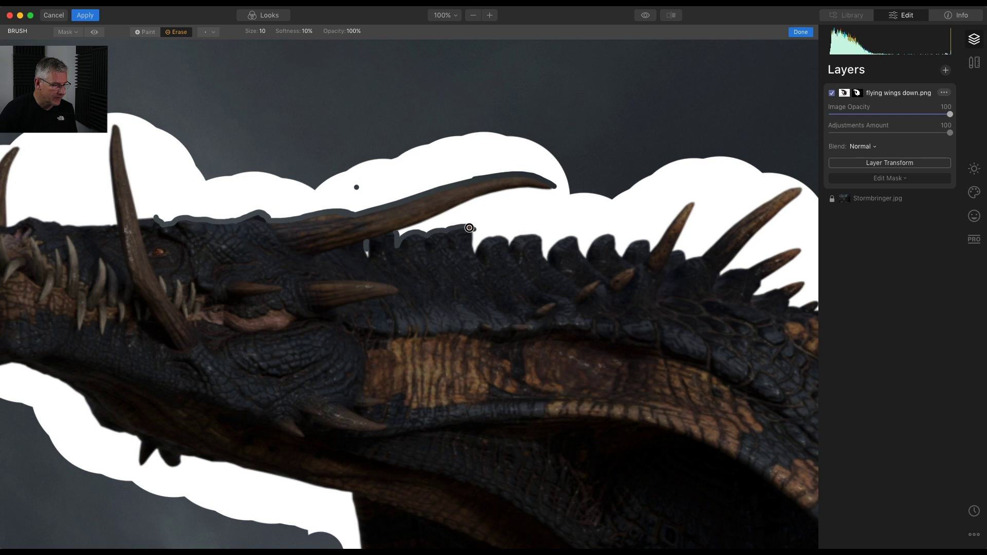
{"action": "left_click", "coordinate": [417, 227]}
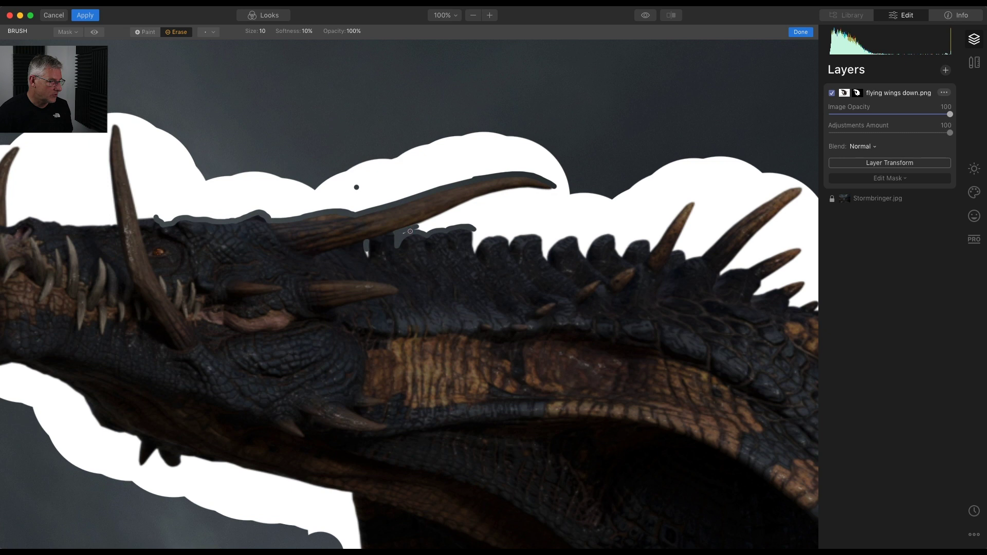
{"action": "left_click_drag", "start_coordinate": [417, 226], "coordinate": [410, 229]}
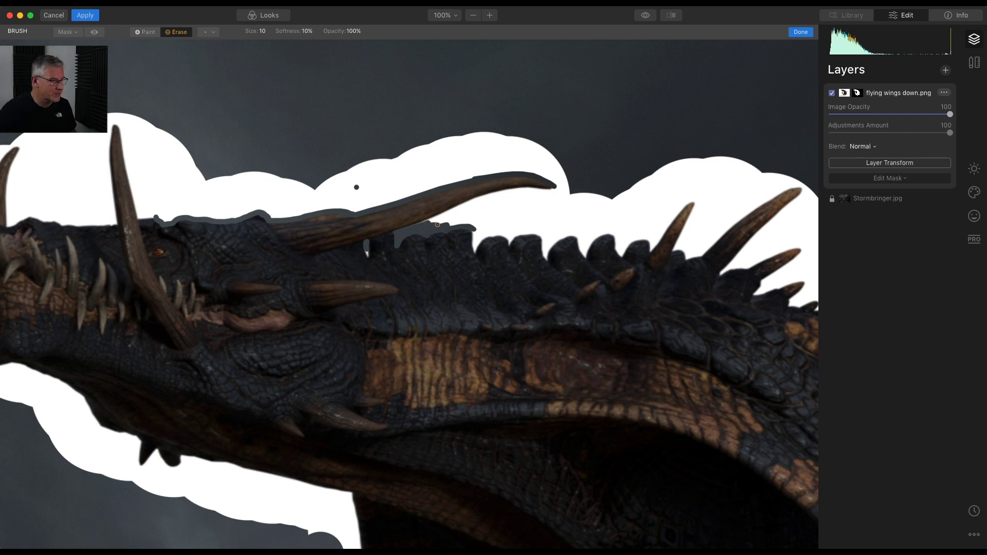
Erase the remaining fringe along the dragon's back edge
{"action": "left_click_drag", "start_coordinate": [460, 220], "coordinate": [486, 222]}
{"action": "left_click_drag", "start_coordinate": [148, 217], "coordinate": [139, 218]}
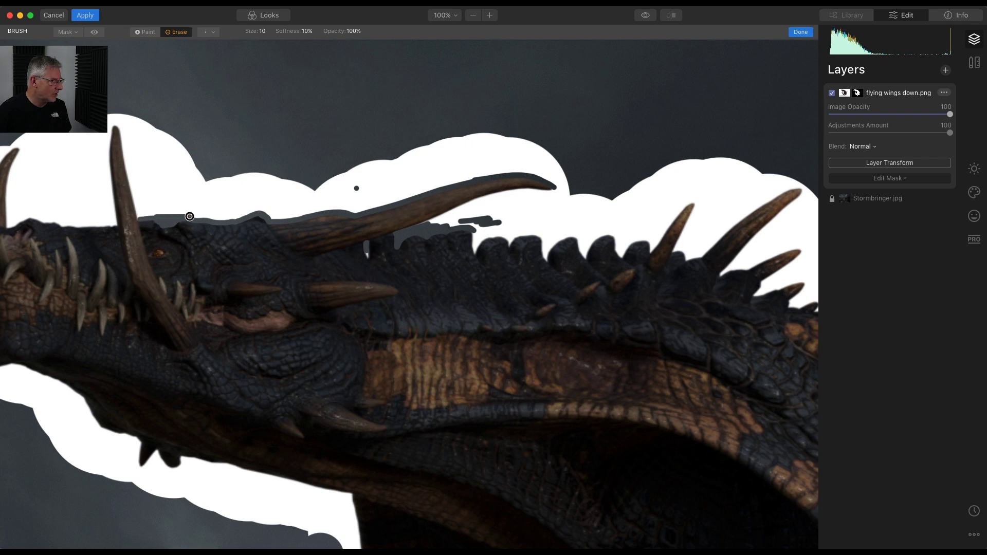
{"action": "left_click_drag", "start_coordinate": [237, 215], "coordinate": [226, 211]}
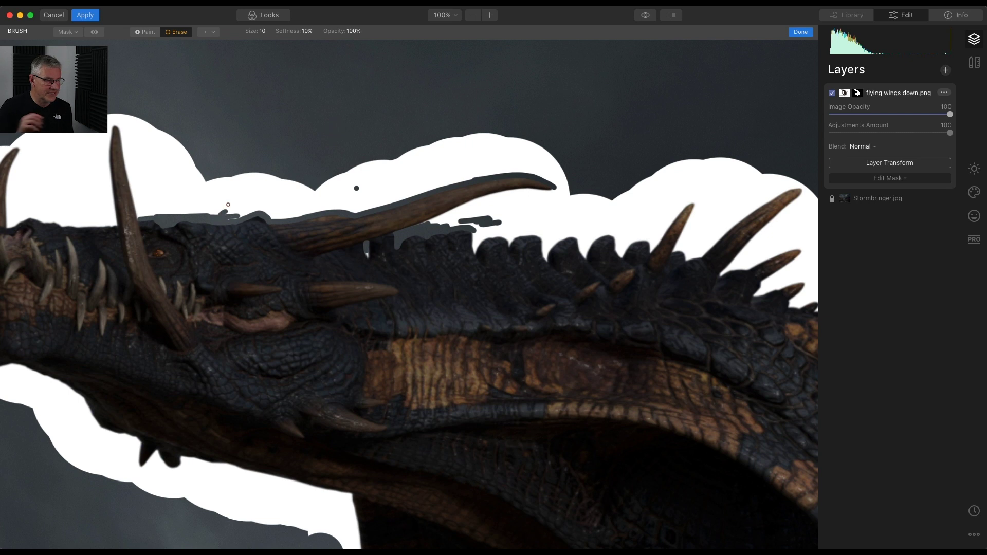